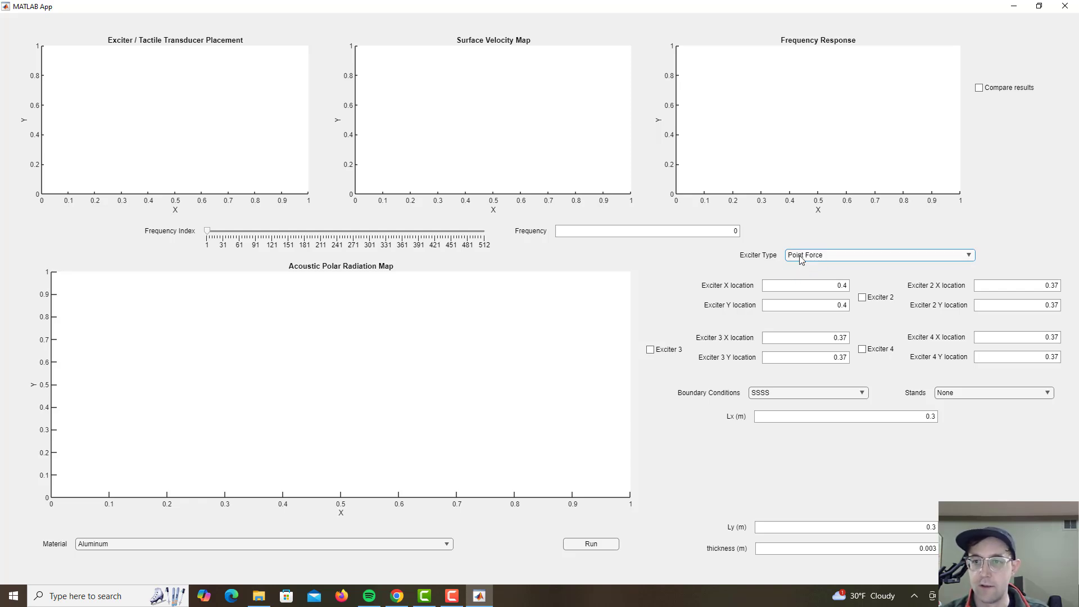
# Place the first exciter at the panel's centre by setting its X location to 0.5 and Y location to 0.5
pyautogui.click(802, 285)
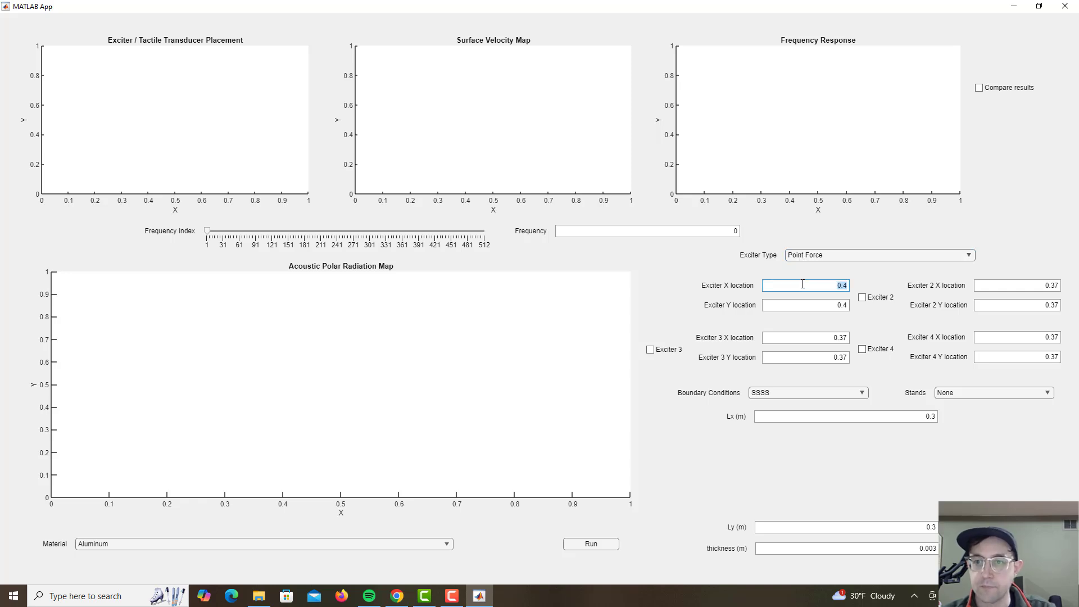
pyautogui.write('0.5')
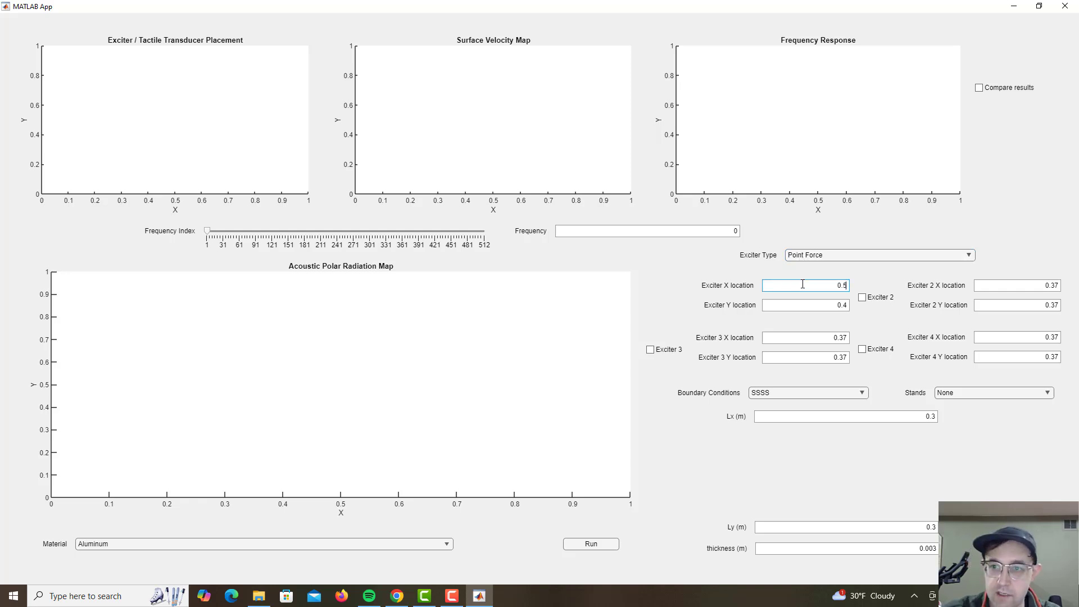
pyautogui.click(812, 308)
pyautogui.write('0')
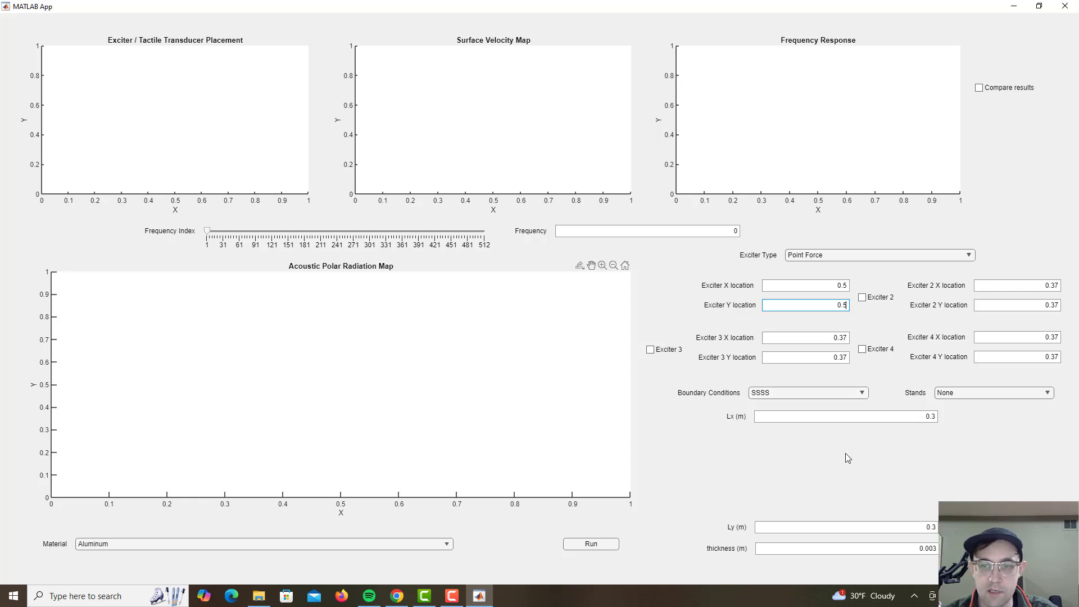
# Switch to Chrome and examine the Exciter Buyers Guide sections on edge termination and exciter placement
pyautogui.click(397, 596)
pyautogui.scroll(-8, 458, 344)
pyautogui.scroll(-2, 486, 305)
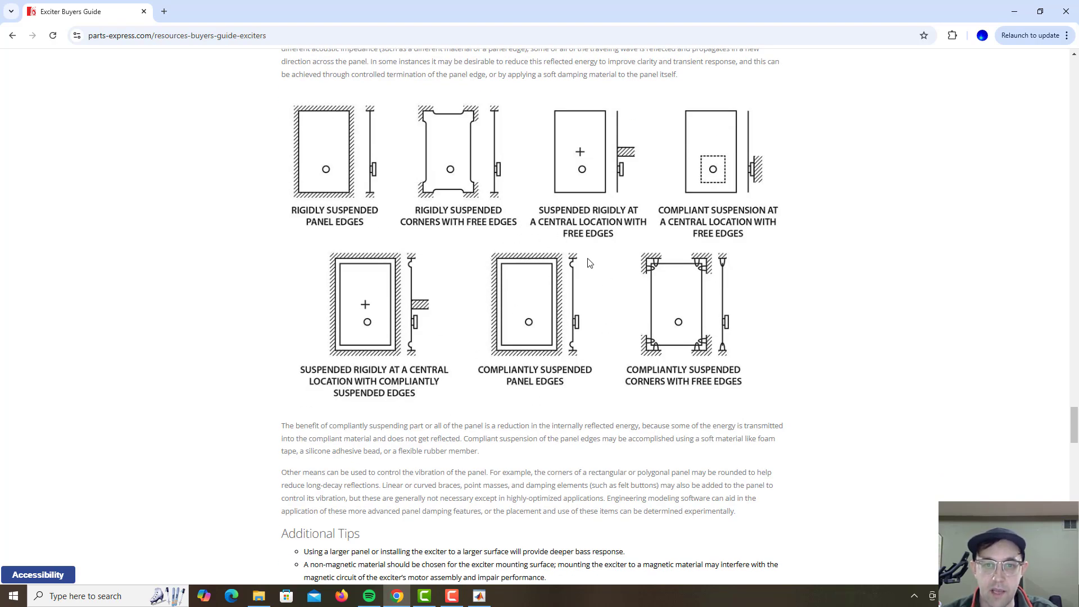
pyautogui.scroll(1, 543, 313)
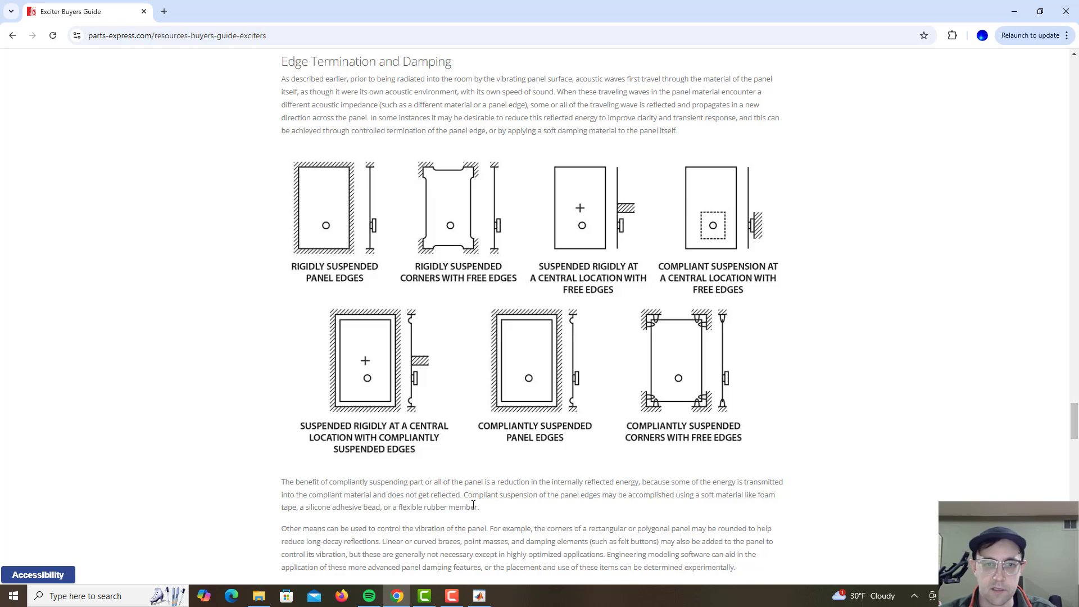
pyautogui.scroll(9, 473, 505)
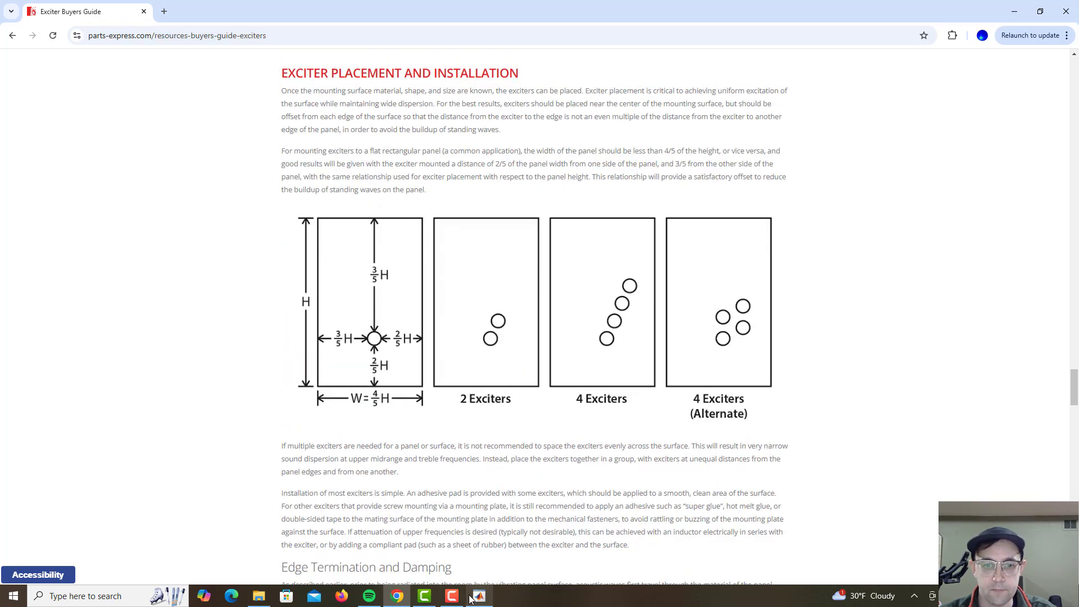
# Return to the MATLAB app and set the panel's Lx to 0.2 m and its thickness to 0.006 m
pyautogui.click(475, 597)
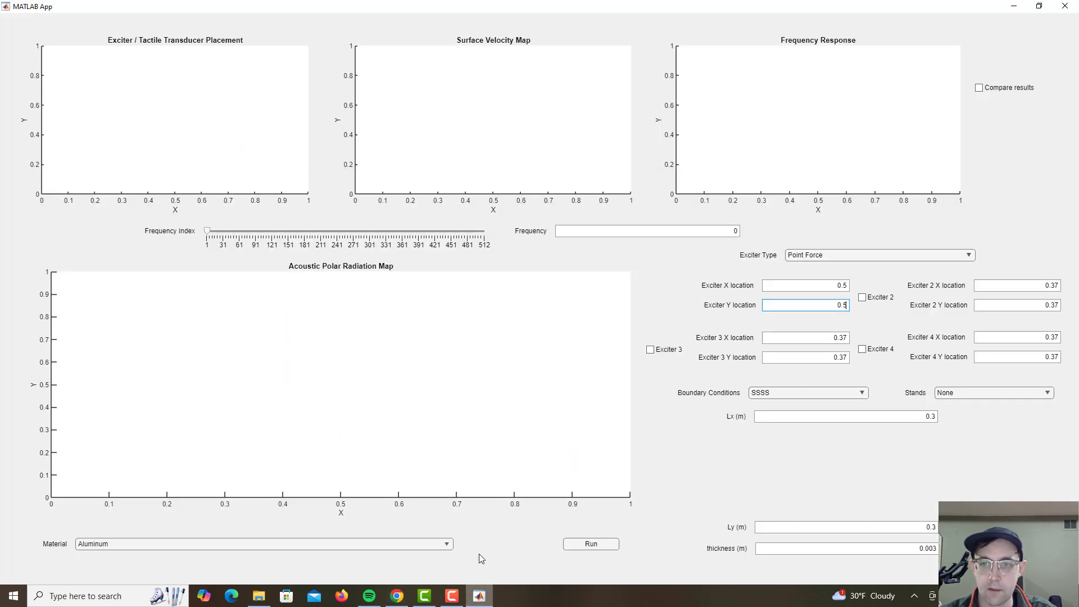
pyautogui.click(888, 415)
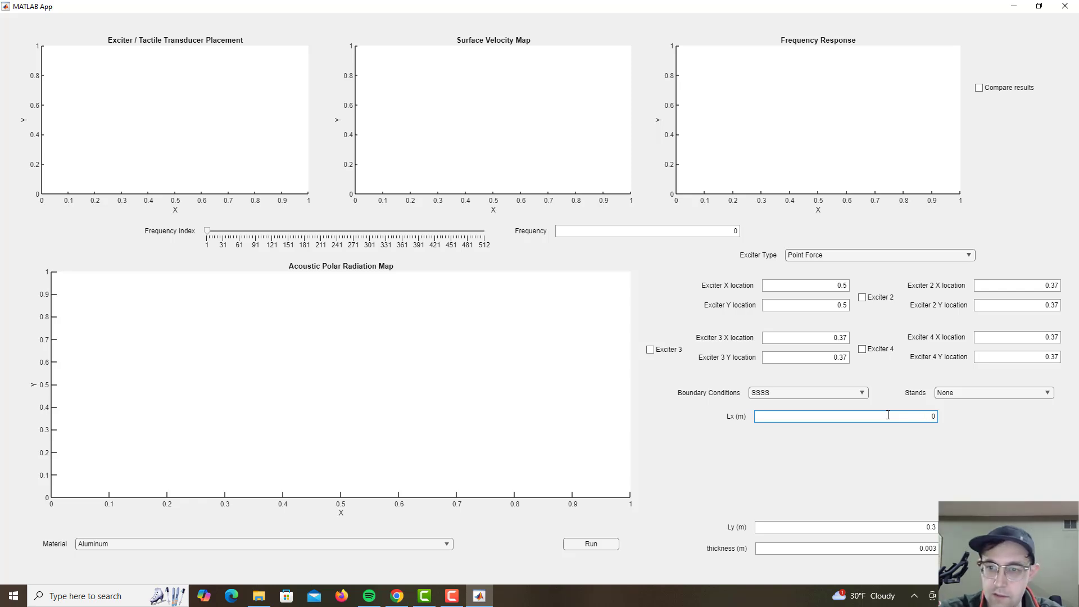
pyautogui.click(914, 527)
pyautogui.click(915, 549)
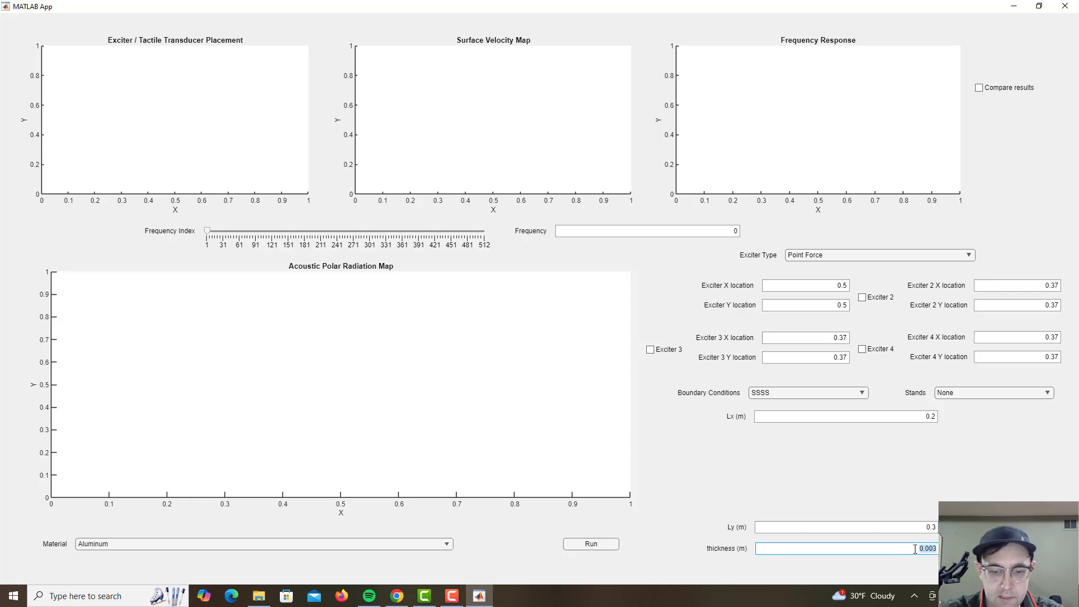
# Choose Acrylic as the panel material and run the simulation for the centred exciter
pyautogui.click(375, 545)
pyautogui.click(377, 516)
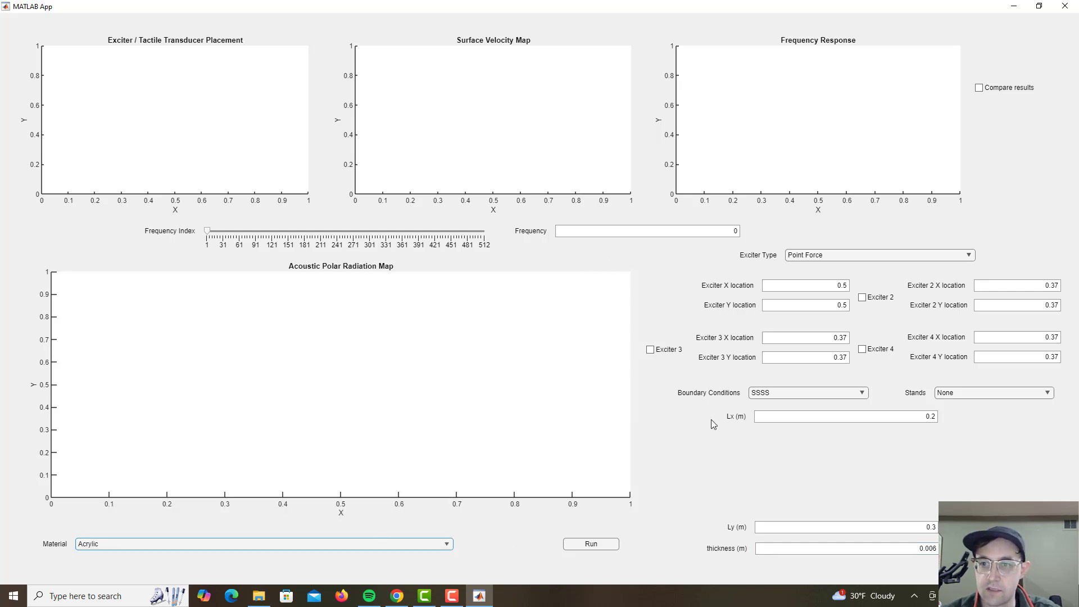
pyautogui.click(591, 549)
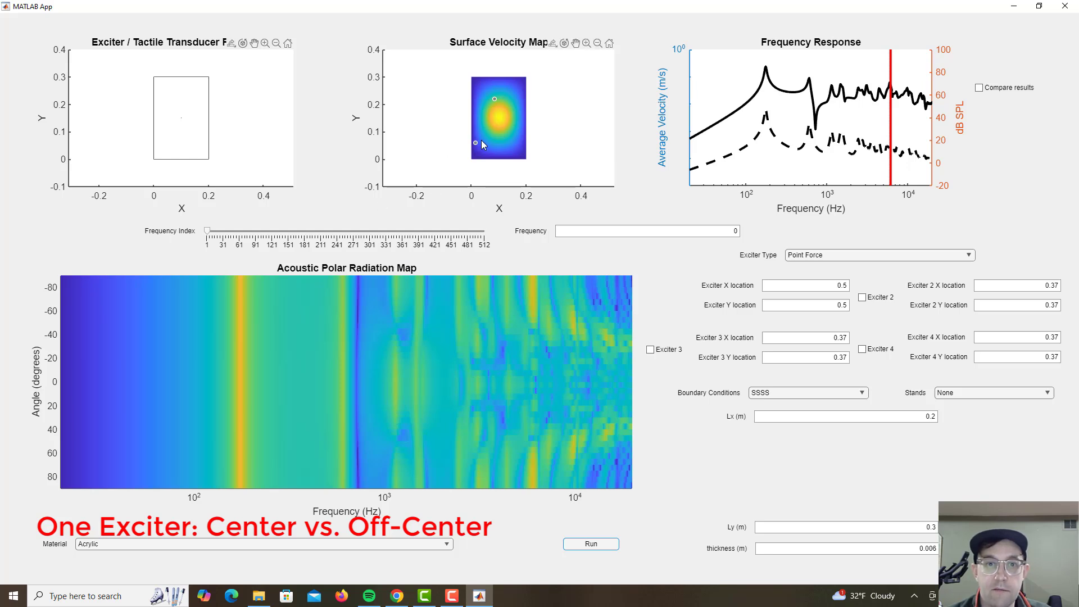
# Step the frequency index from 36.25 Hz up to 2597 Hz to examine the centred exciter's surface velocity patterns
pyautogui.click(256, 232)
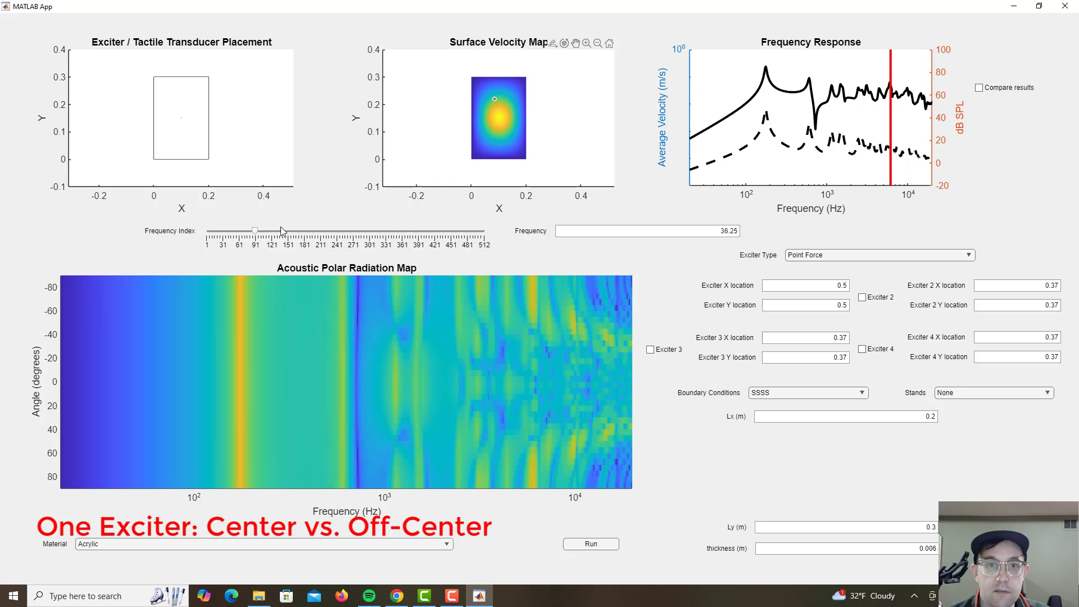
pyautogui.click(325, 232)
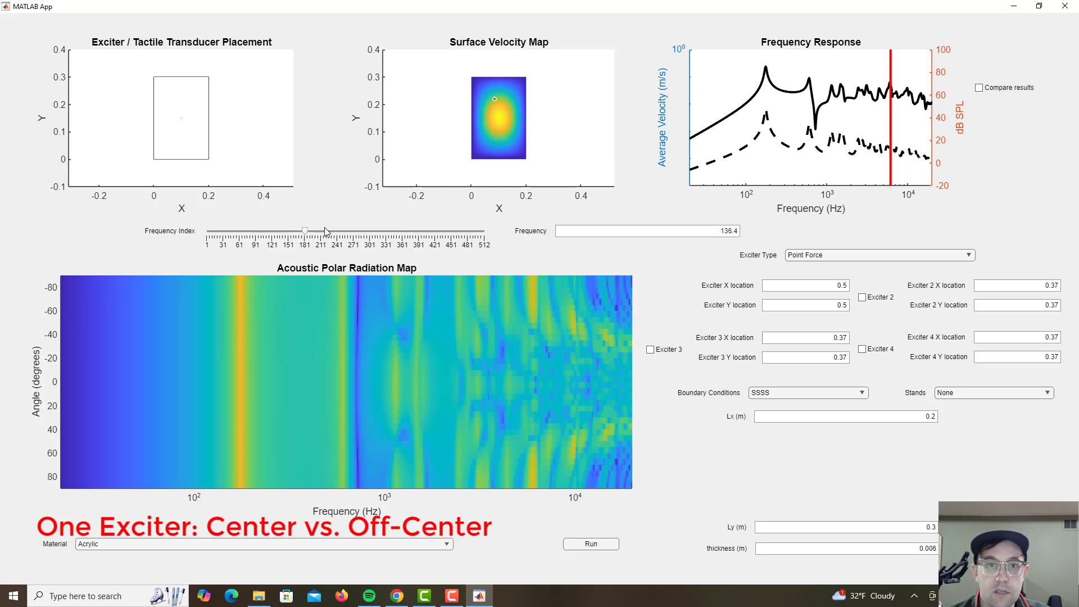
pyautogui.click(341, 230)
pyautogui.click(365, 231)
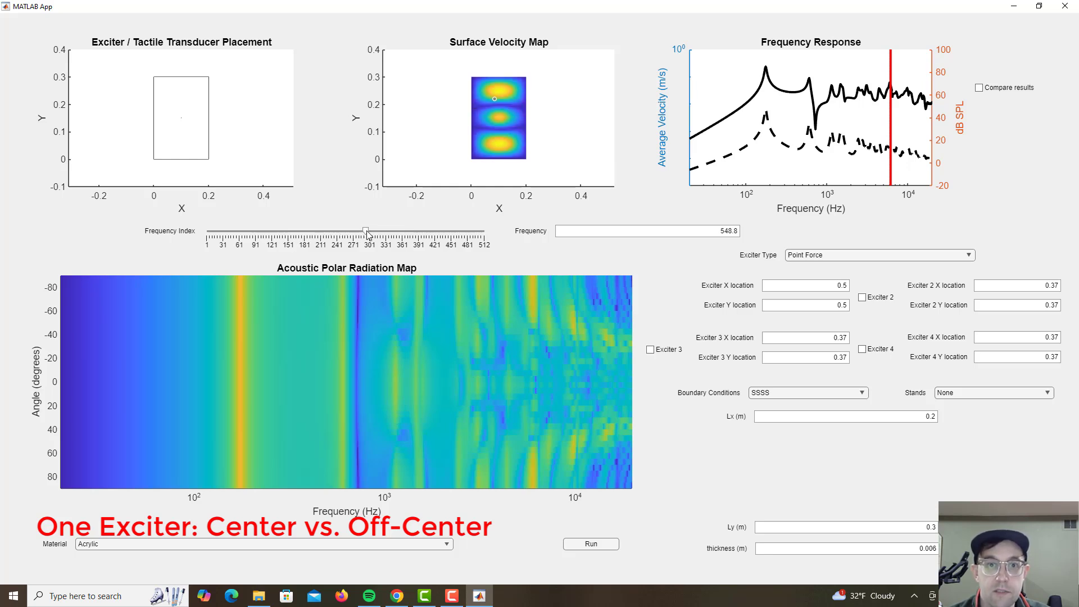
pyautogui.click(403, 232)
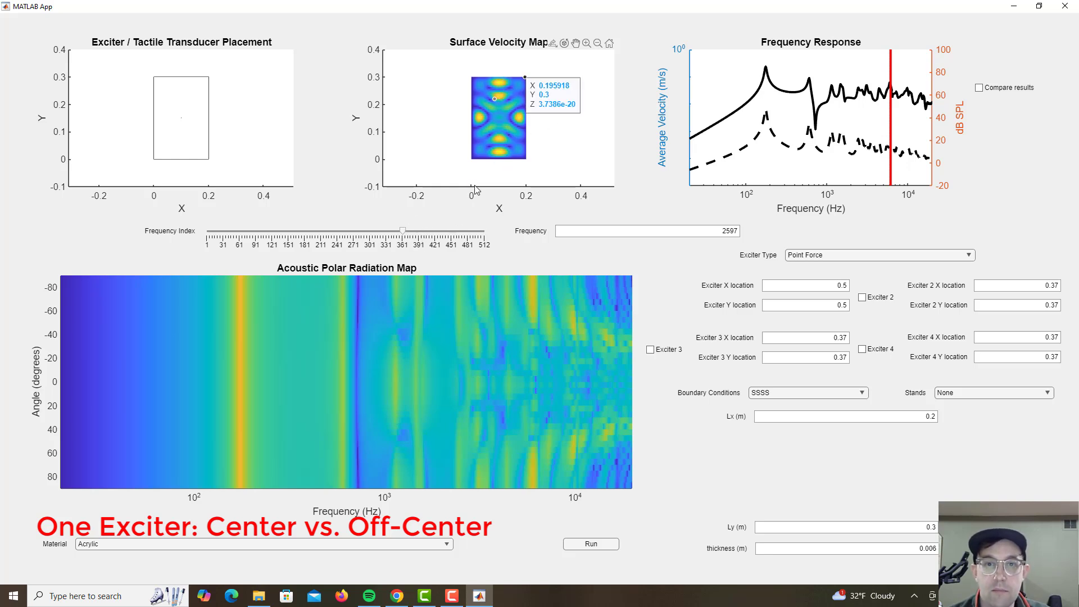
# Delete all data tips on the surface velocity map and examine the pattern at increasing frequencies up to about 18,440 Hz
pyautogui.rightClick(549, 96)
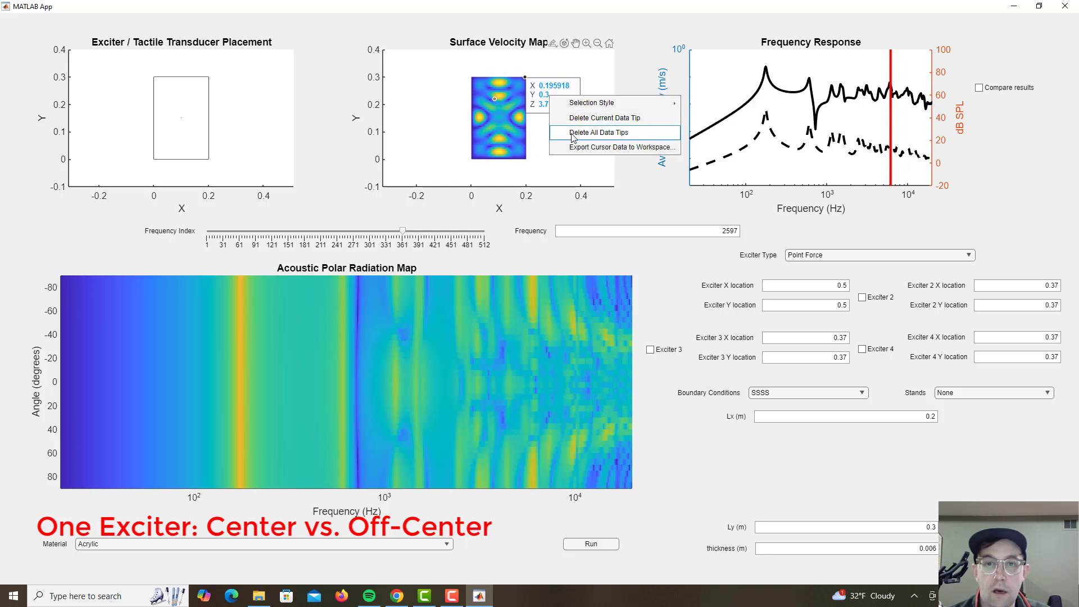
pyautogui.click(570, 132)
pyautogui.click(433, 235)
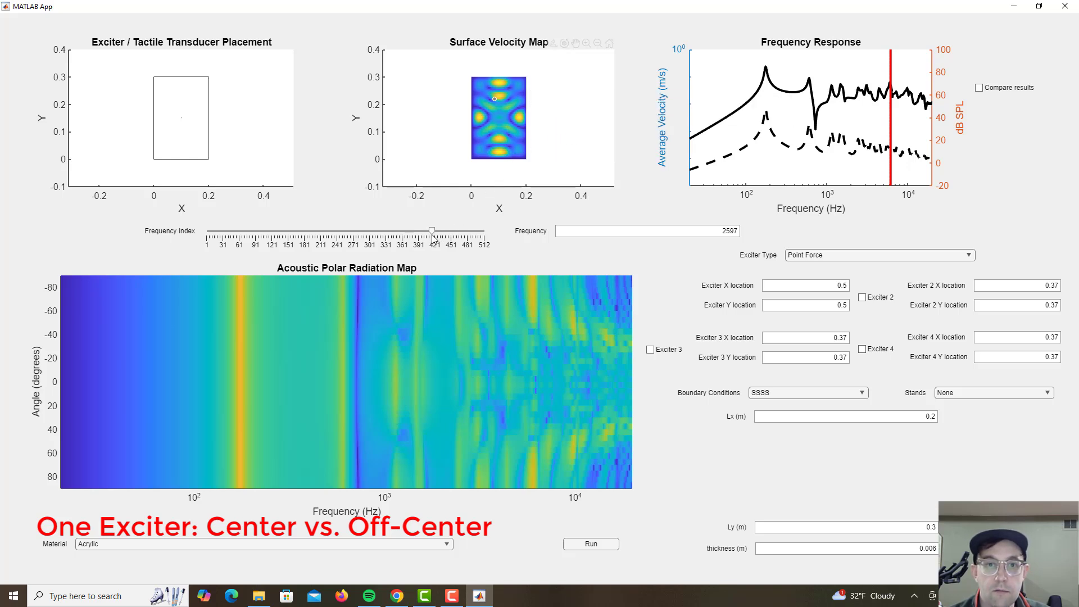
pyautogui.click(448, 232)
pyautogui.click(464, 232)
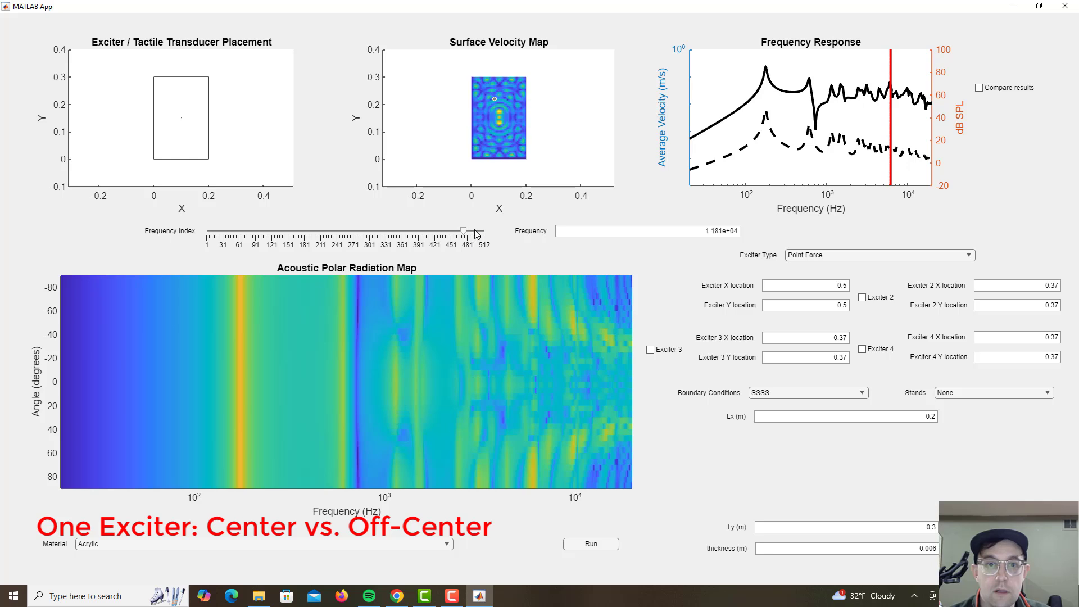
pyautogui.click(475, 232)
pyautogui.click(482, 232)
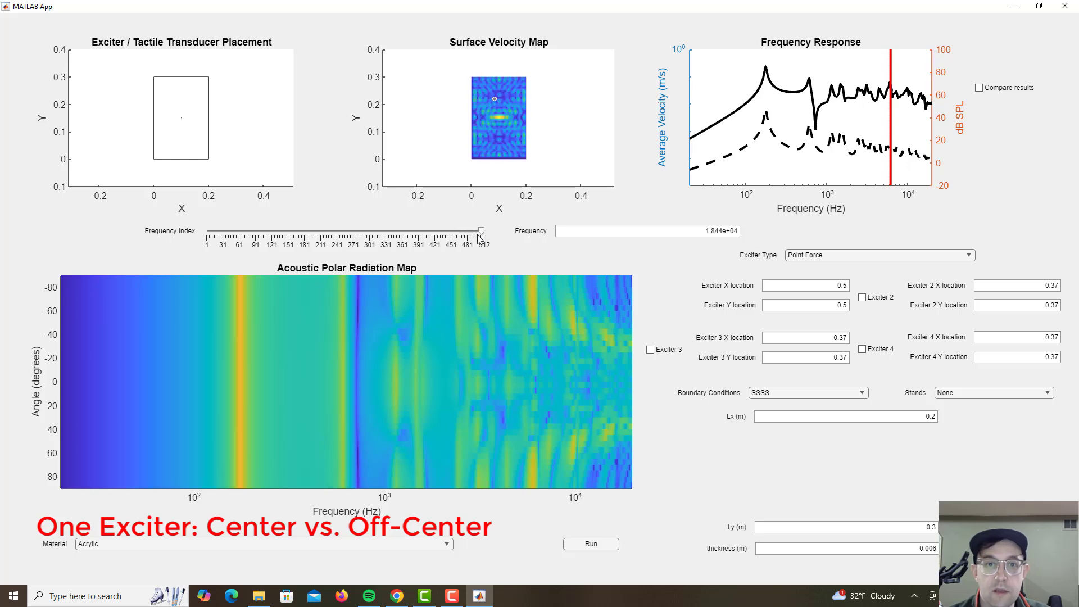
# Step the frequency back down to 2855 Hz and up again to about 13,330 Hz to recheck the velocity patterns
pyautogui.click(469, 232)
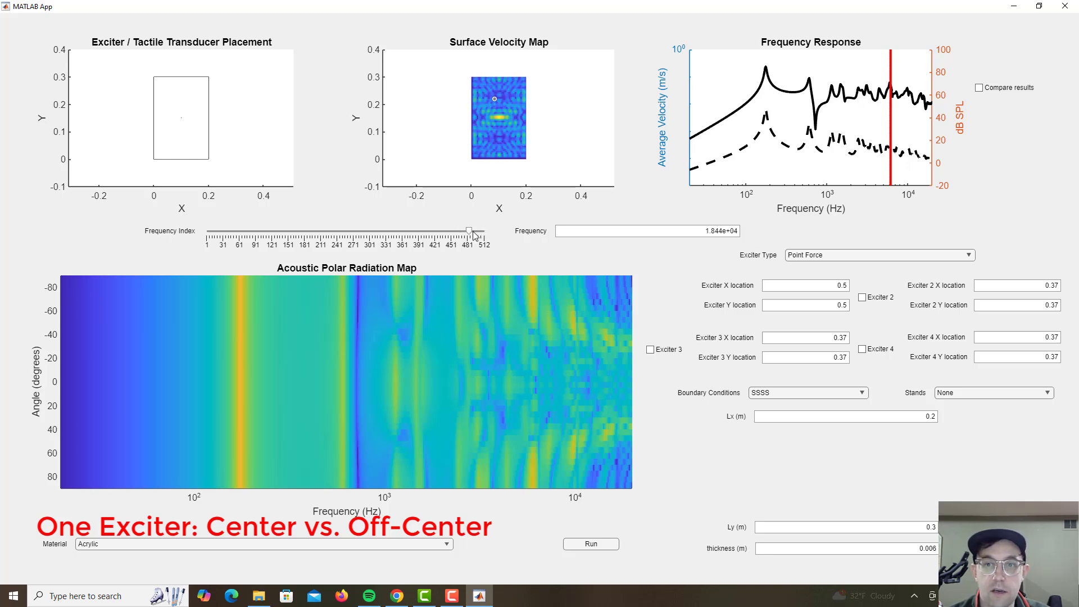
pyautogui.click(458, 232)
pyautogui.click(437, 231)
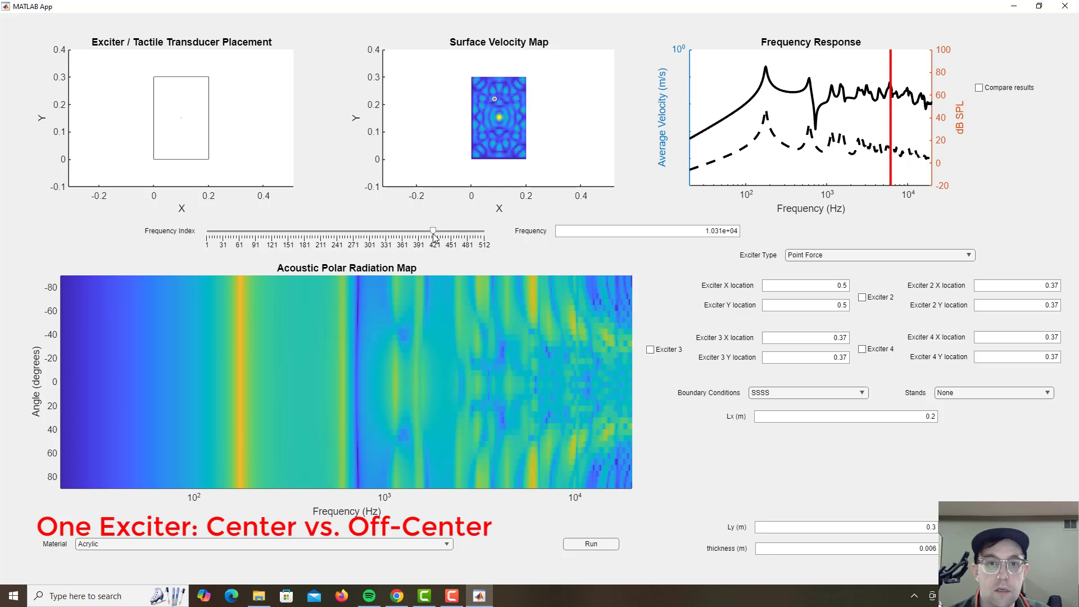
pyautogui.click(407, 231)
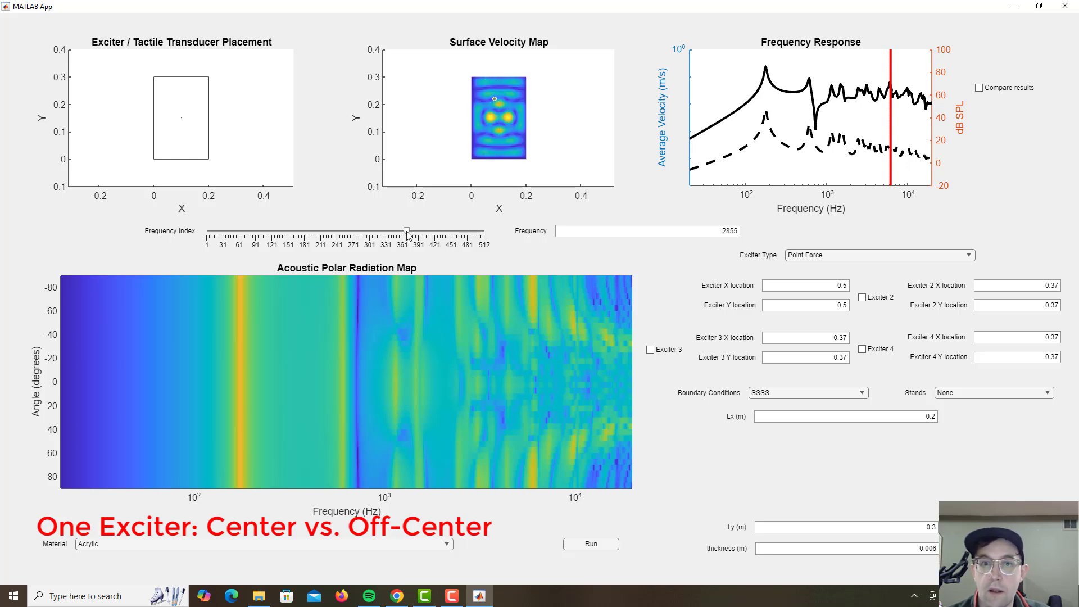
pyautogui.click(450, 232)
pyautogui.click(469, 232)
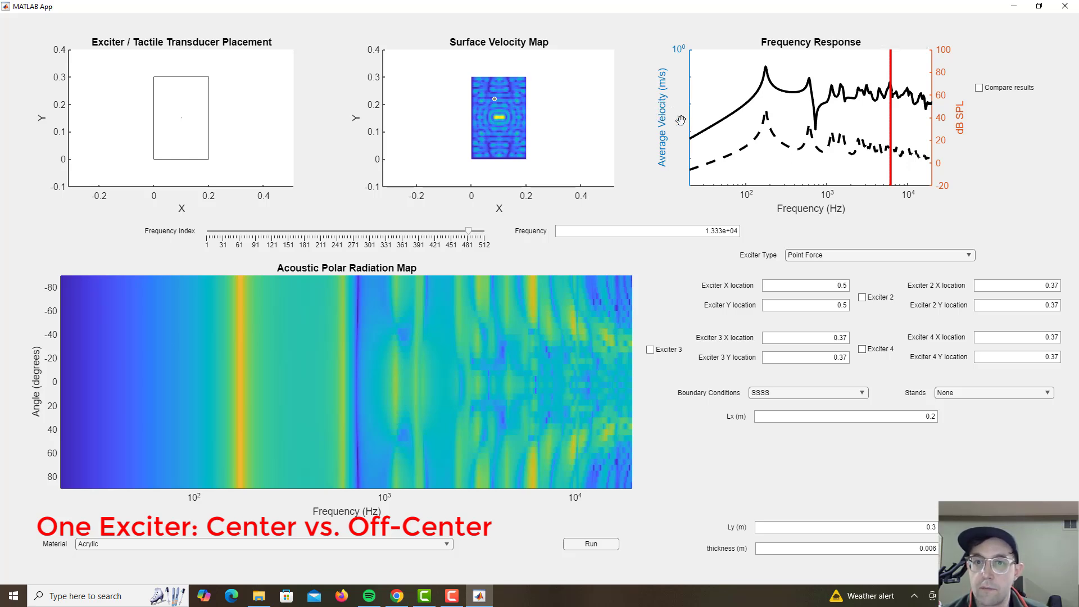
# Pan the Frequency Response plot's velocity axis to reveal levels down to 10^-4 and enable result comparison
pyautogui.moveTo(818, 171); pyautogui.dragTo(817, 190)
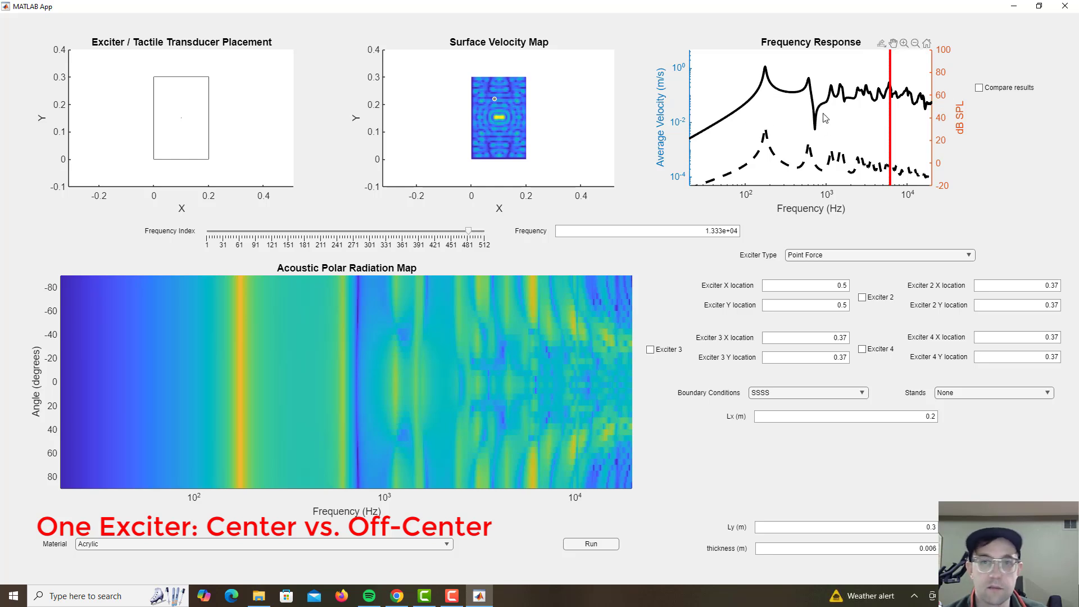
pyautogui.click(980, 87)
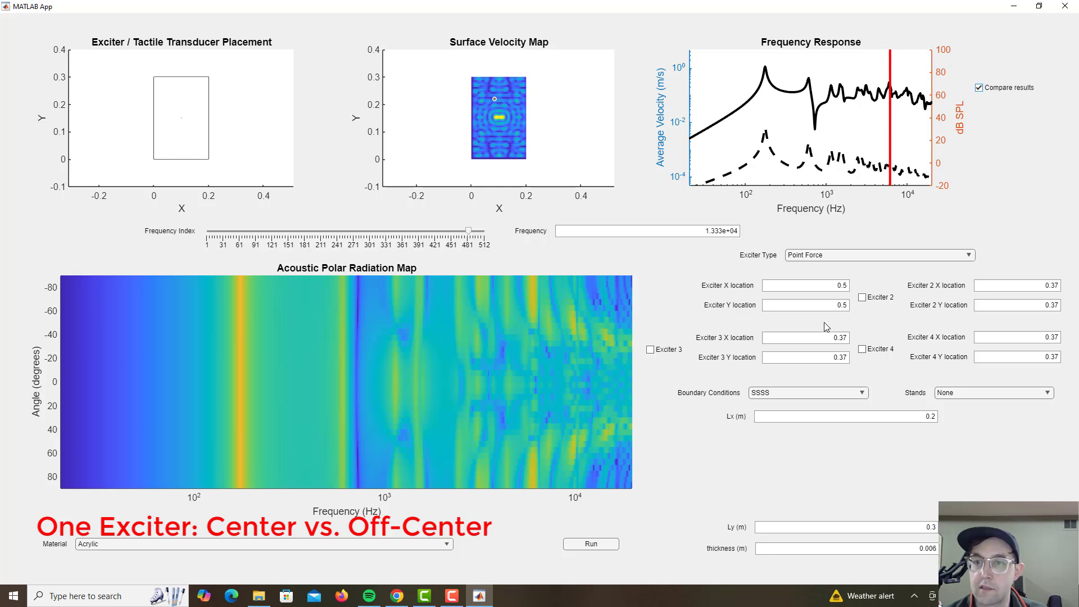
# Move the first exciter off-centre to X 0.6 and Y 0.3, and run the simulation
pyautogui.click(816, 283)
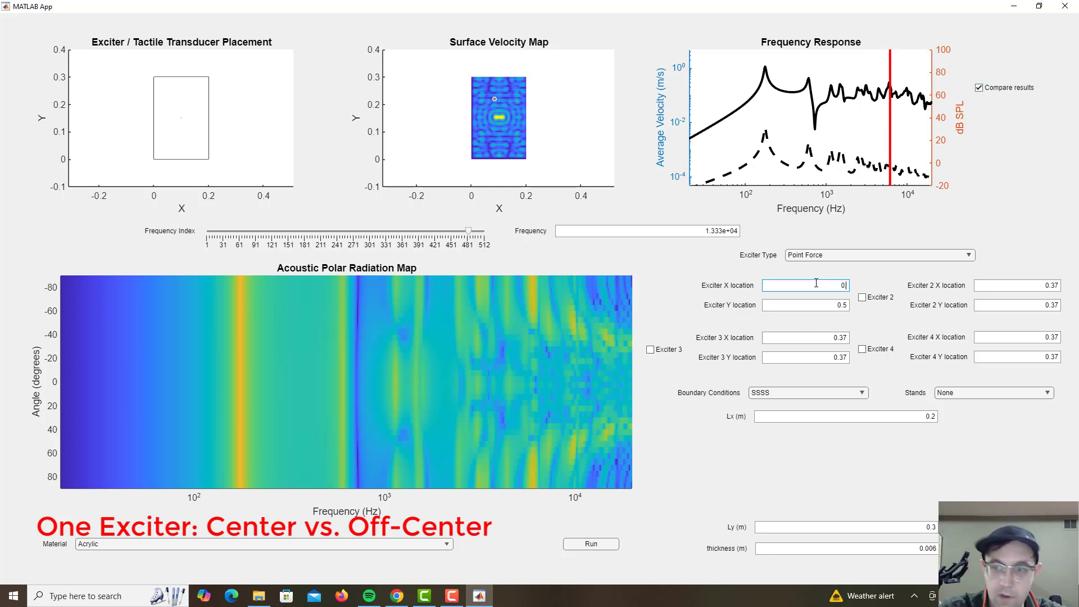
pyautogui.click(826, 304)
pyautogui.write('0')
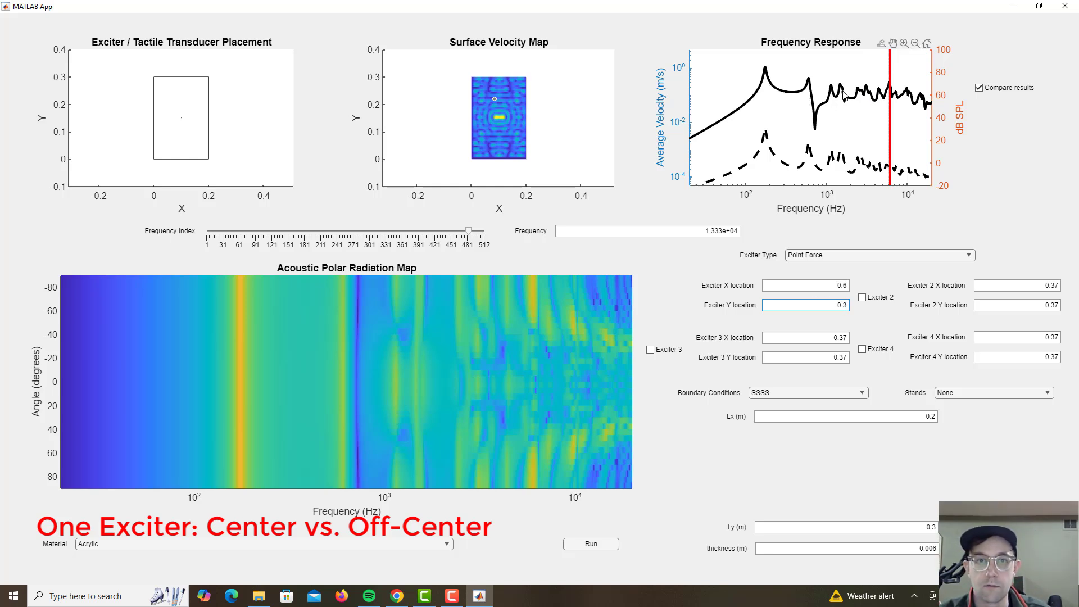
pyautogui.click(597, 546)
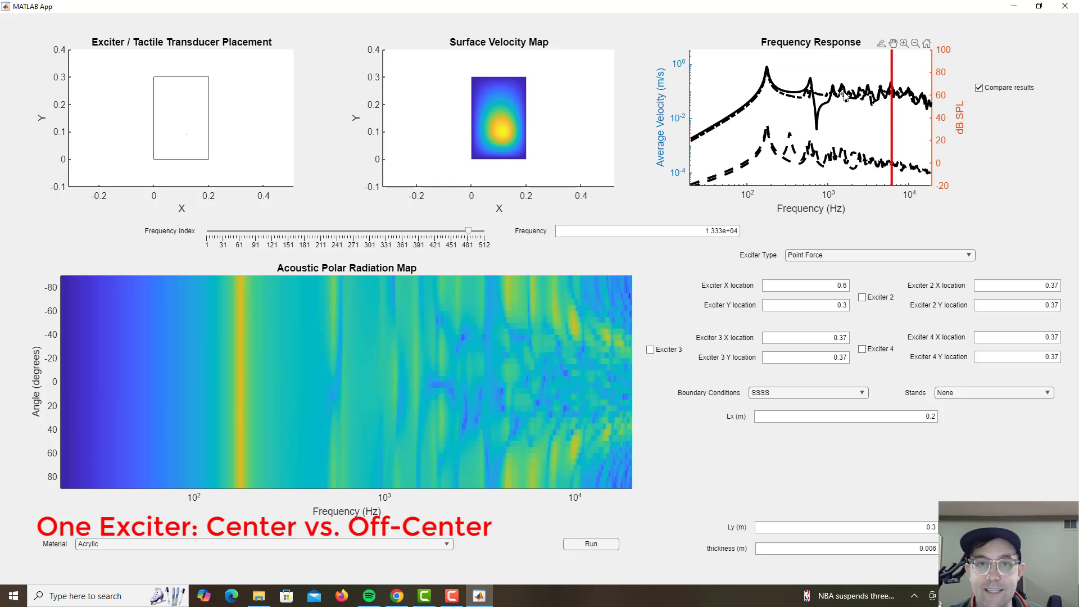
# Sweep the frequency index up to about 18,190 Hz and back to 14,660 Hz to examine the off-centre exciter's velocity patterns
pyautogui.click(391, 231)
pyautogui.moveTo(333, 230); pyautogui.dragTo(482, 237)
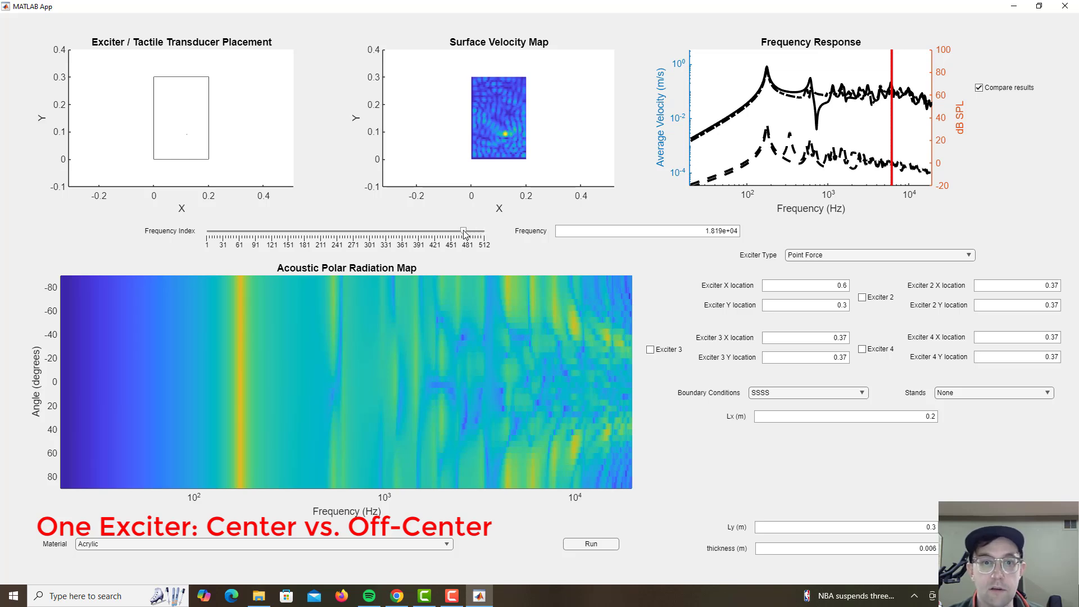
pyautogui.moveTo(465, 235); pyautogui.dragTo(474, 237)
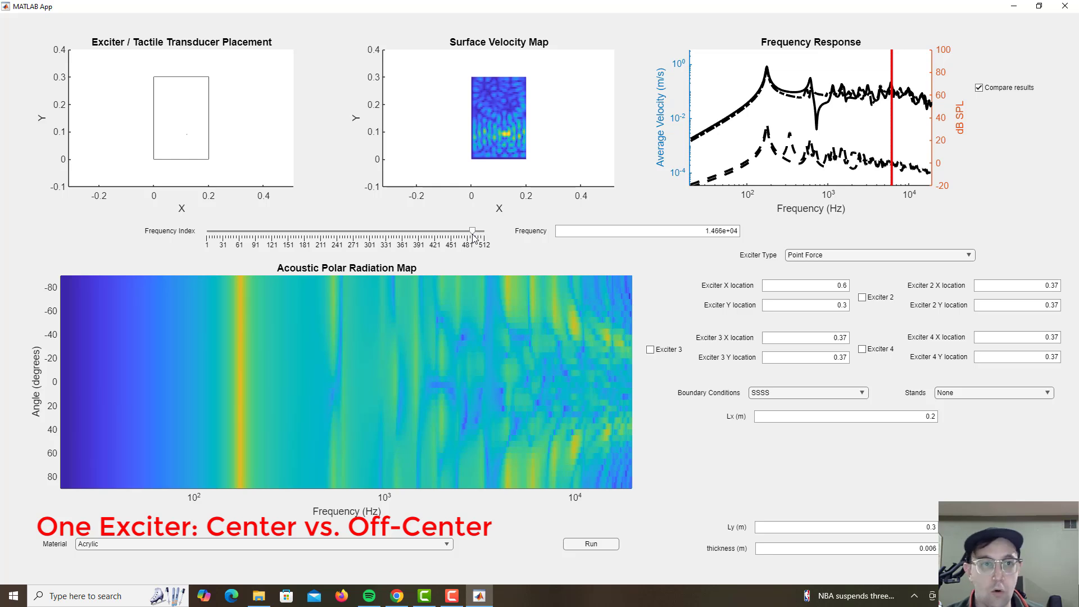
# Turn off result comparison and run the simulation with the exciter near the corner at X 0.1 and Y 0.1
pyautogui.click(980, 88)
pyautogui.doubleClick(832, 285)
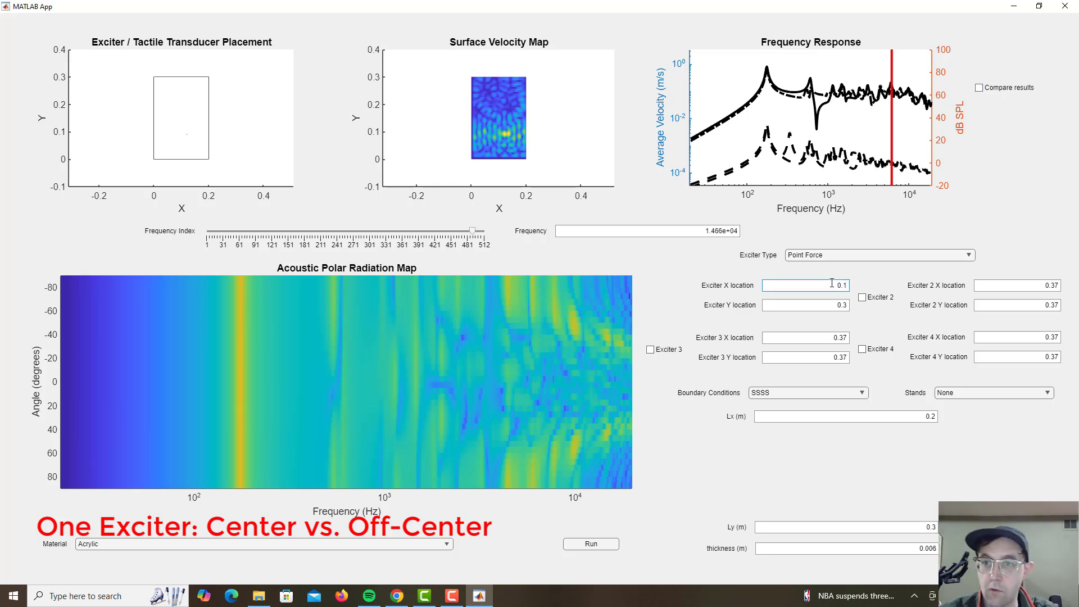
pyautogui.doubleClick(833, 302)
pyautogui.write('0')
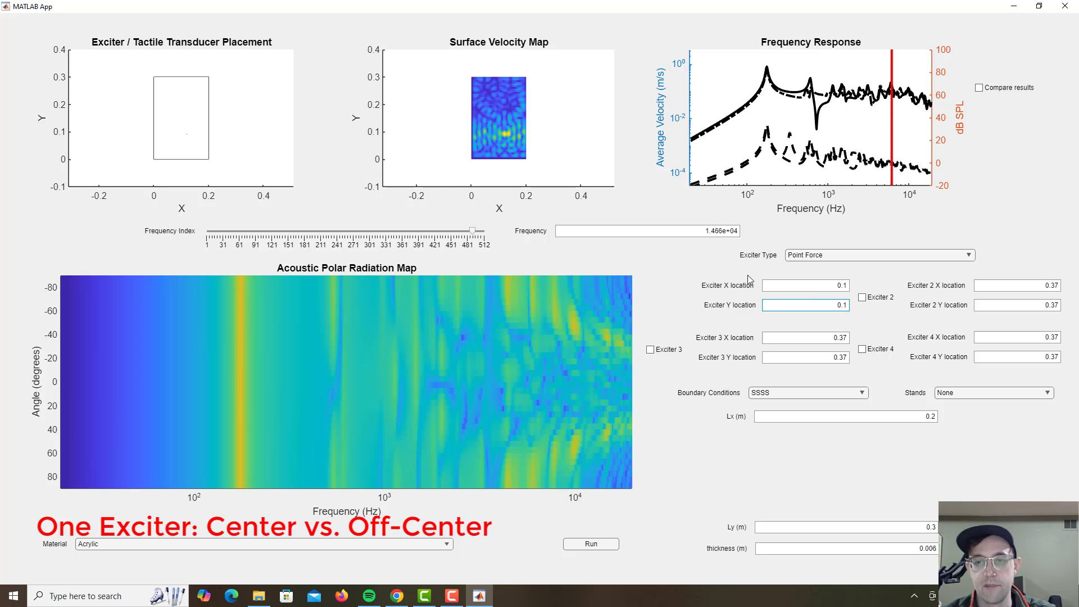
pyautogui.click(589, 544)
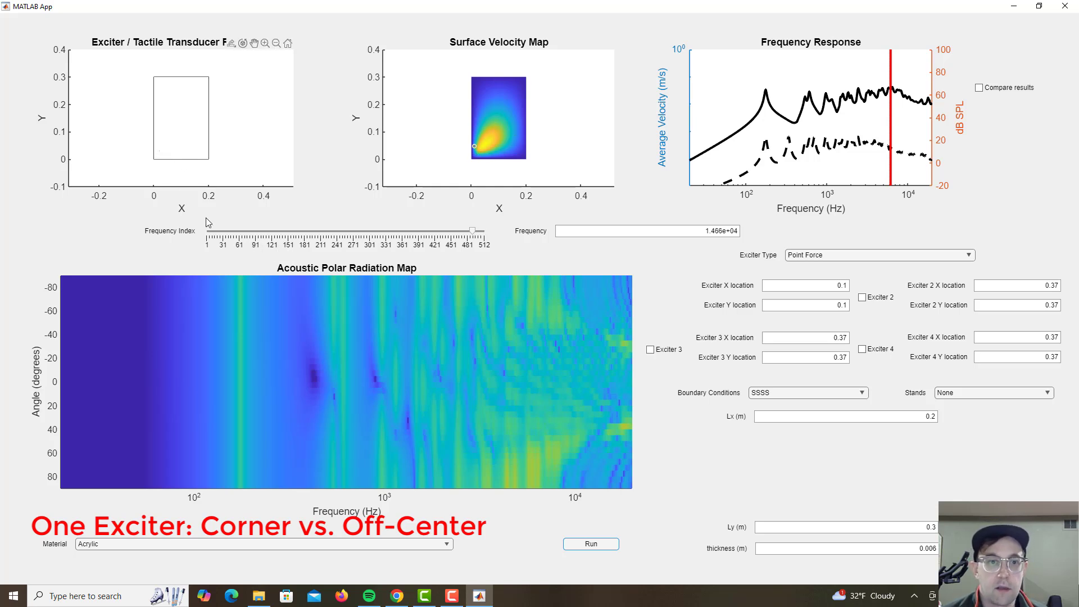
# Sweep the frequency index from 94.66 Hz up to 1,170 Hz to examine the corner exciter's surface velocity patterns
pyautogui.moveTo(225, 231); pyautogui.dragTo(259, 241)
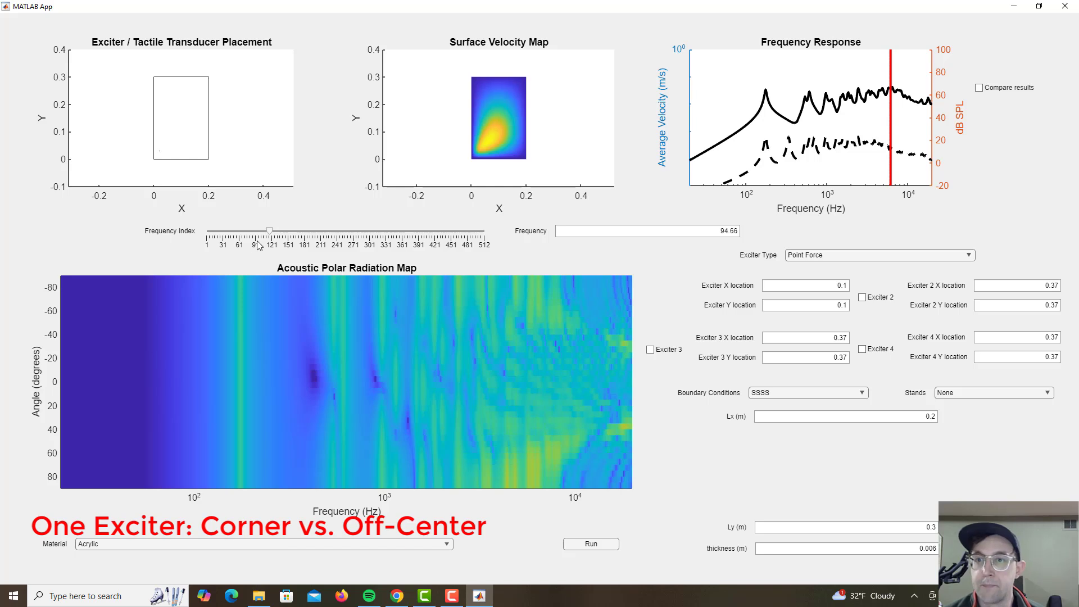
pyautogui.click(337, 231)
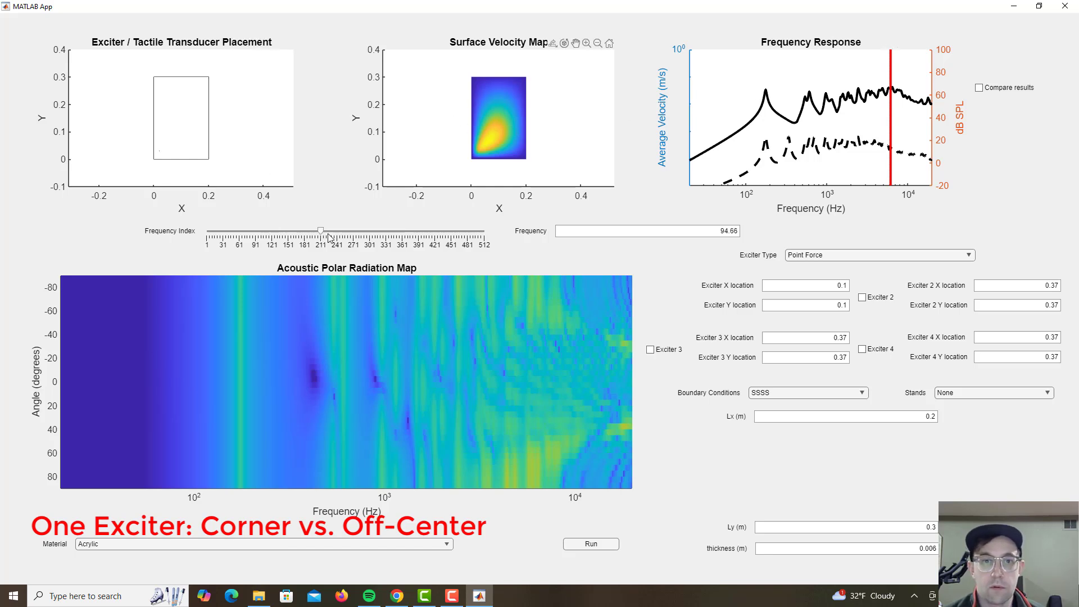
pyautogui.click(360, 236)
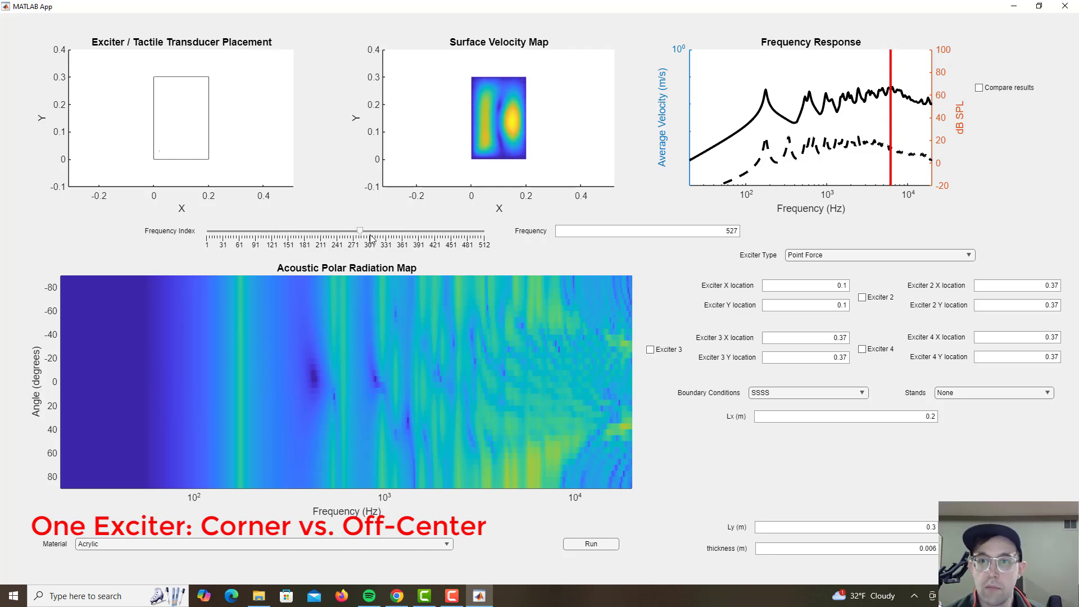
pyautogui.click(371, 237)
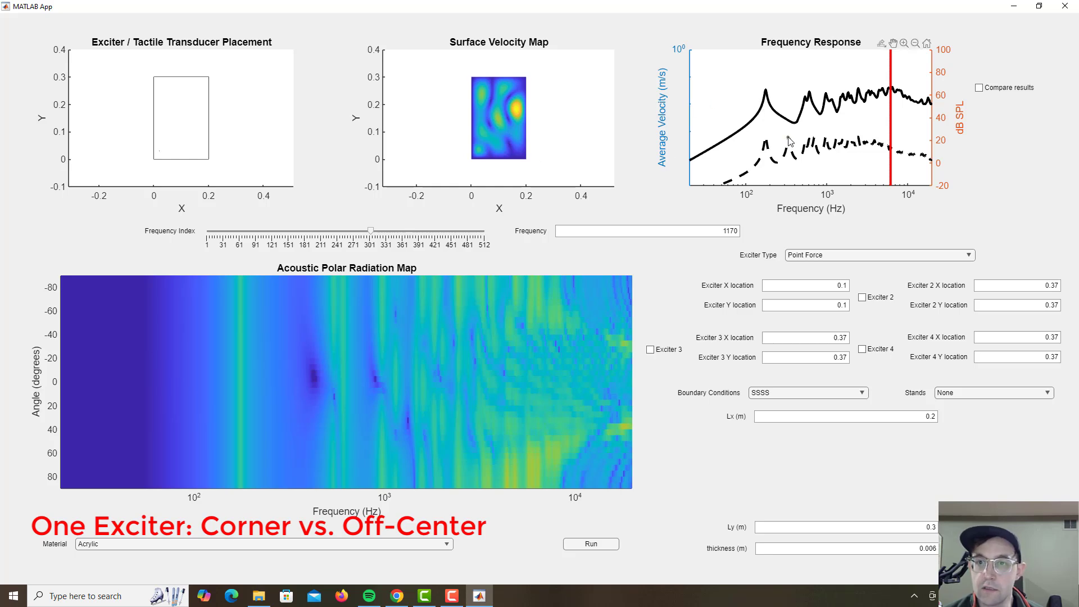
# Inspect the dashed response curve's second peak against the surface velocity map at 323.9 Hz, and delete all data tips
pyautogui.moveTo(790, 141)
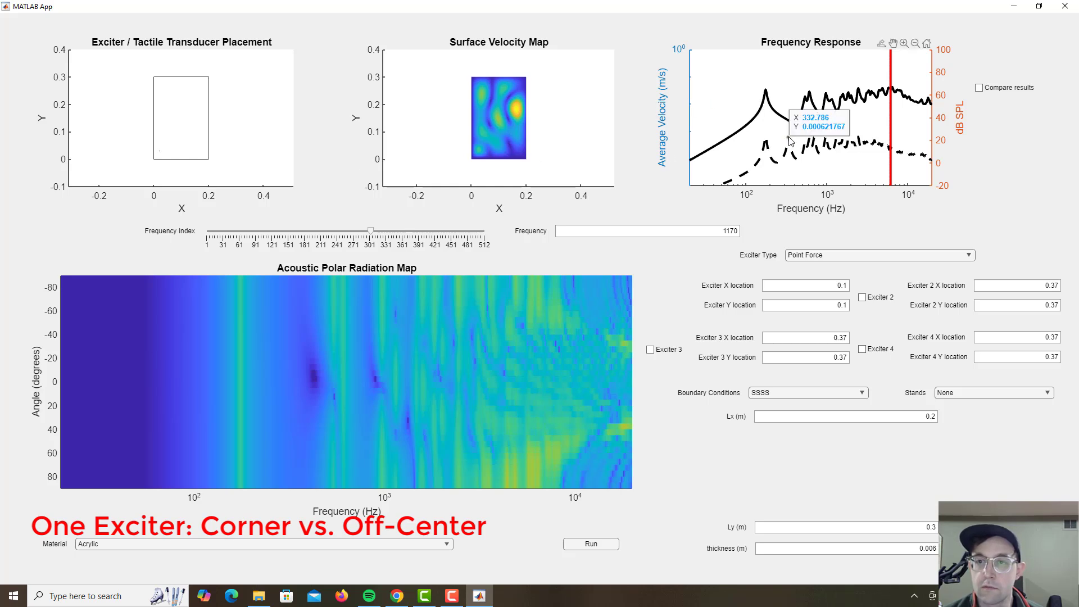
pyautogui.click(333, 233)
pyautogui.click(325, 233)
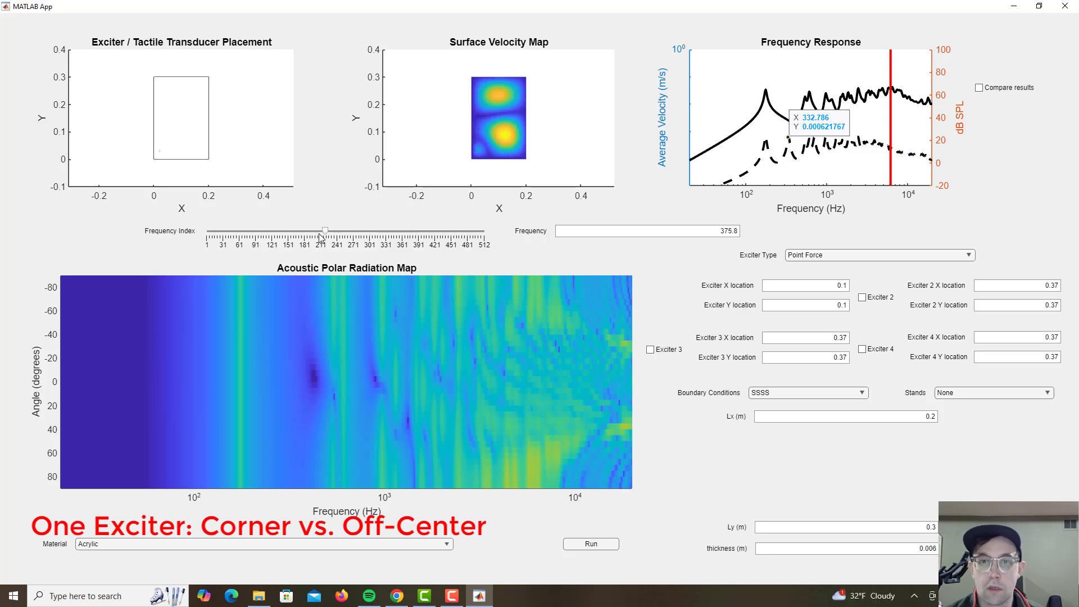
pyautogui.click(320, 233)
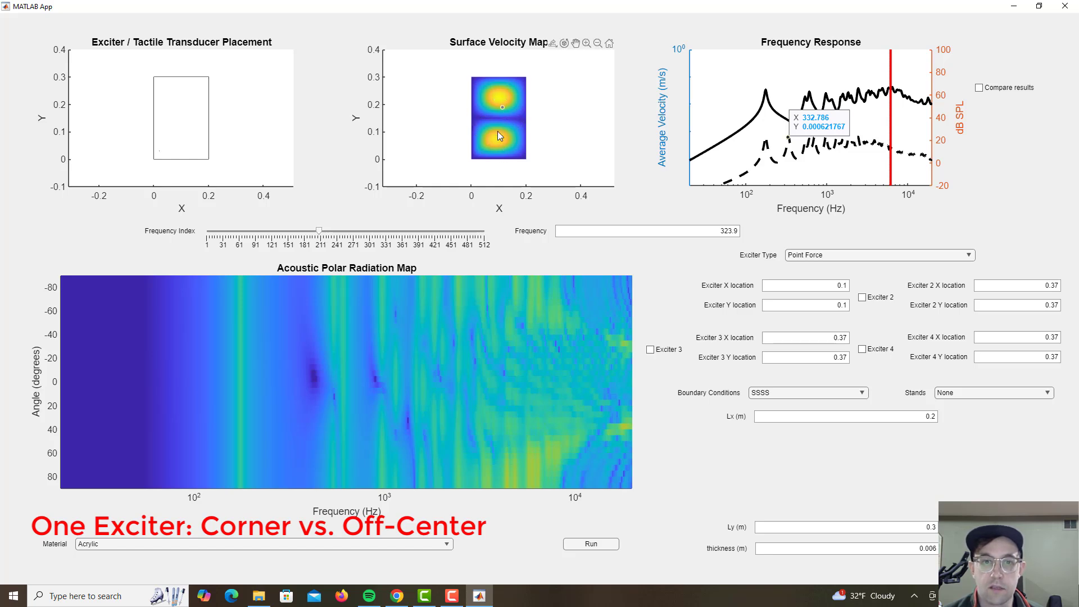
pyautogui.rightClick(807, 126)
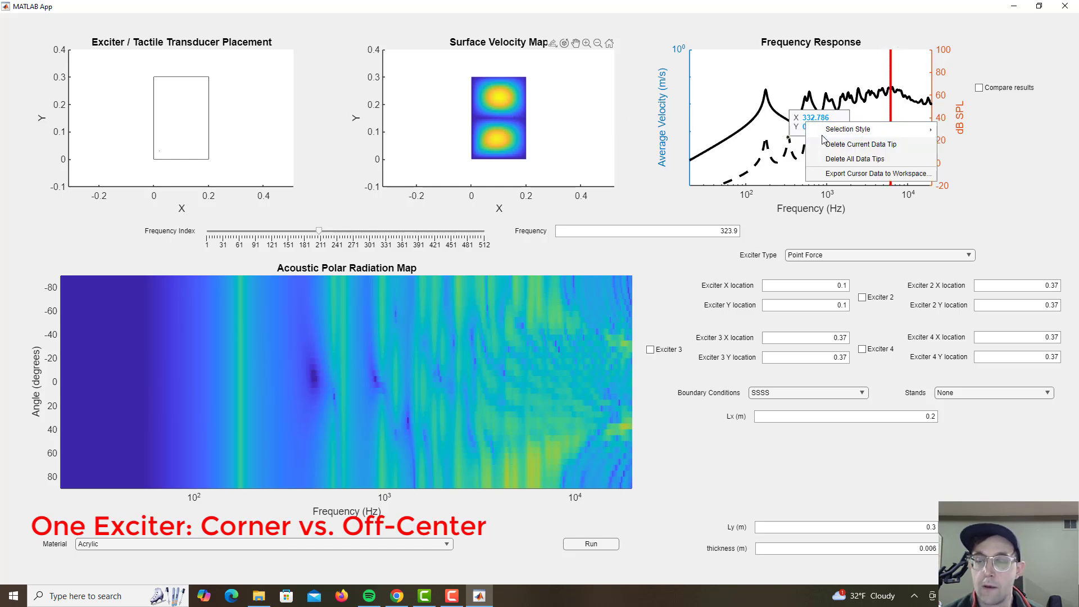
pyautogui.click(838, 160)
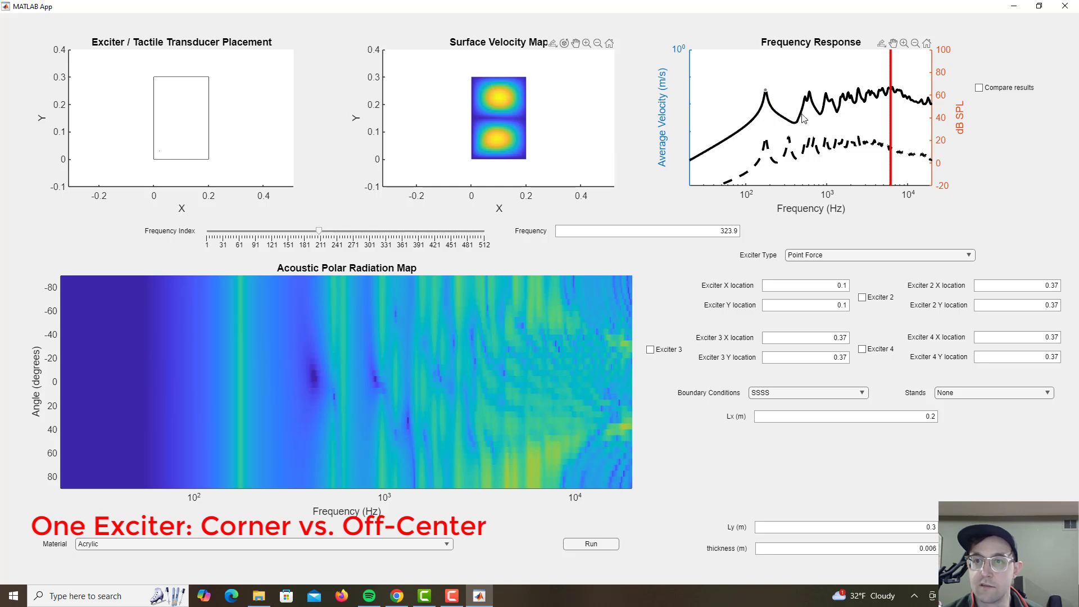
# Enable result comparison and run the simulation with the first exciter off-centre at X 0.6 and Y 0.3
pyautogui.click(979, 87)
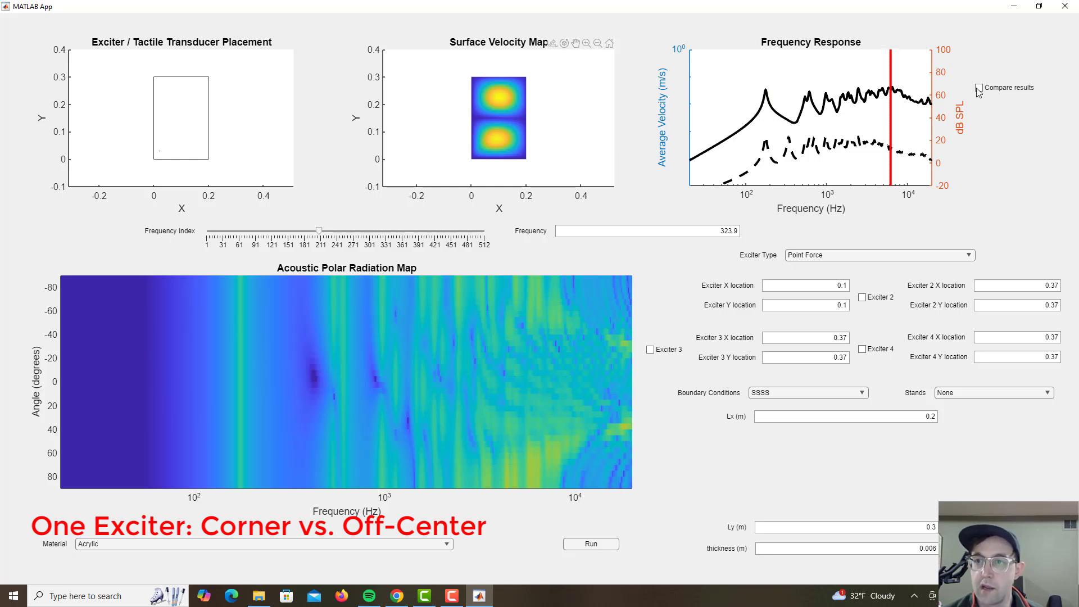
pyautogui.click(833, 284)
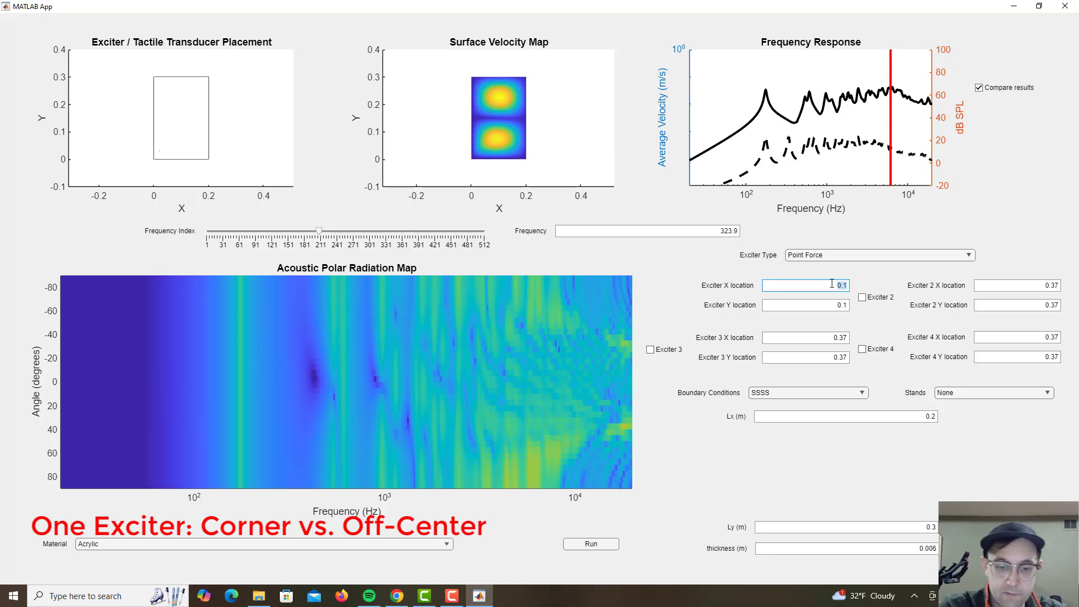
pyautogui.press('BackSpace')
pyautogui.write('6')
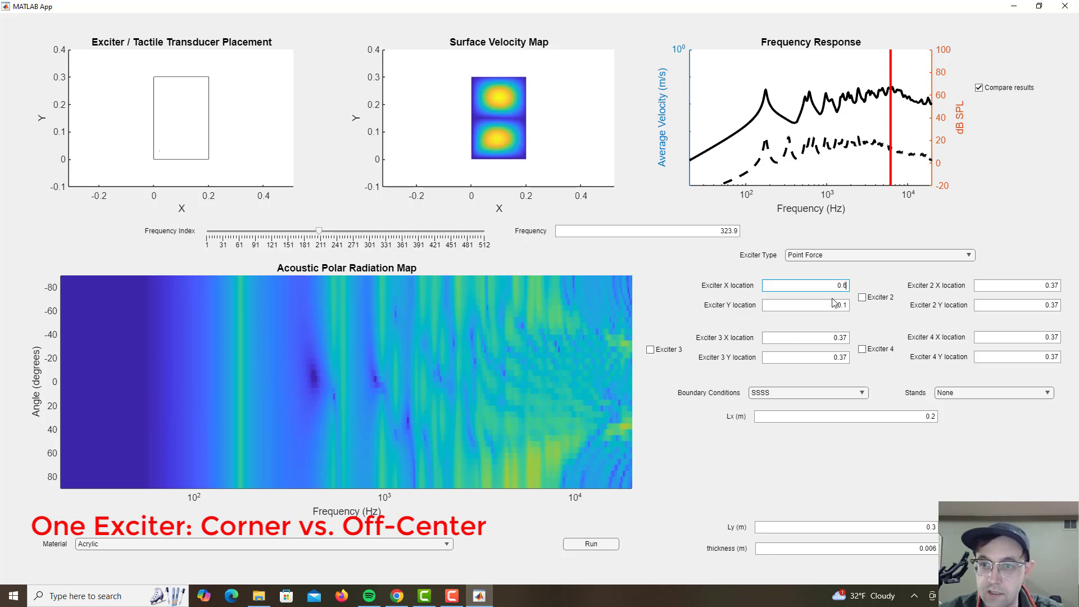
pyautogui.press('Tab')
pyautogui.write('0.3')
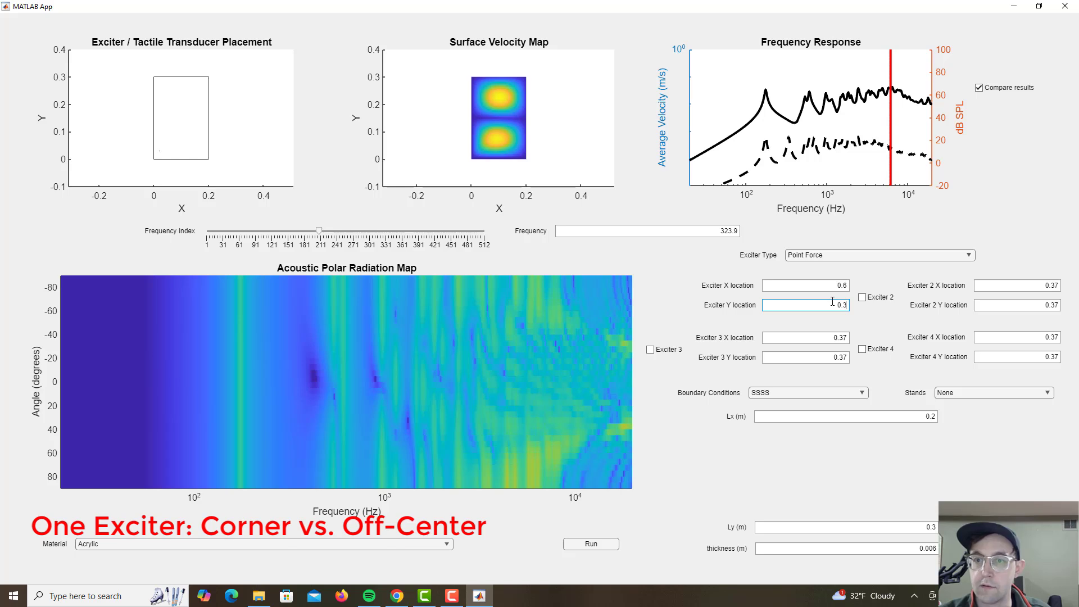
pyautogui.click(592, 545)
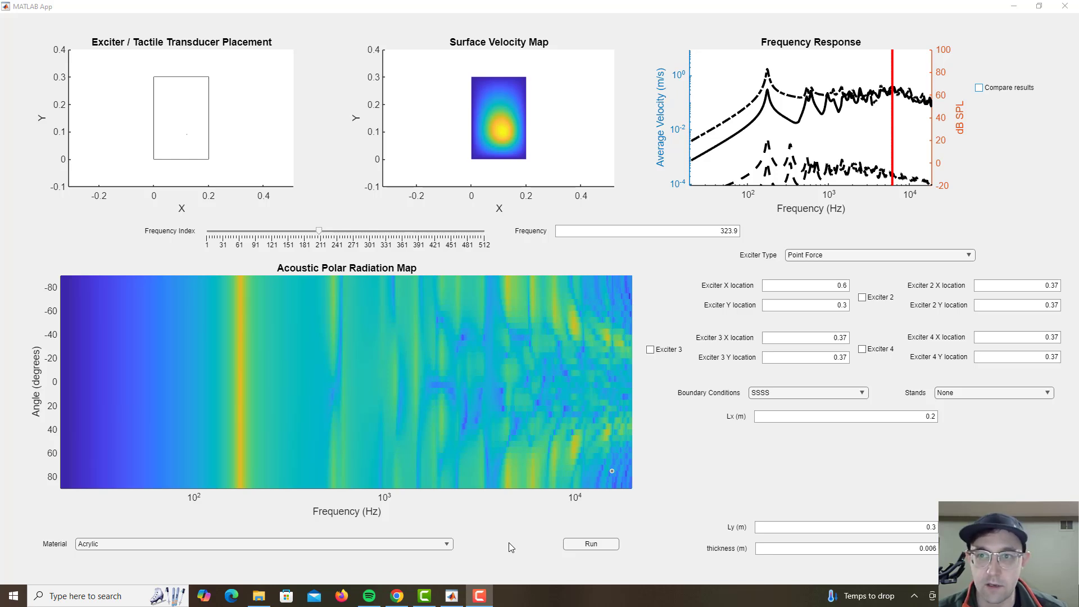
# Switch to Chrome to review the Exciter Buyers Guide's diagrams for multiple-exciter placement, and return to the MATLAB app
pyautogui.click(397, 596)
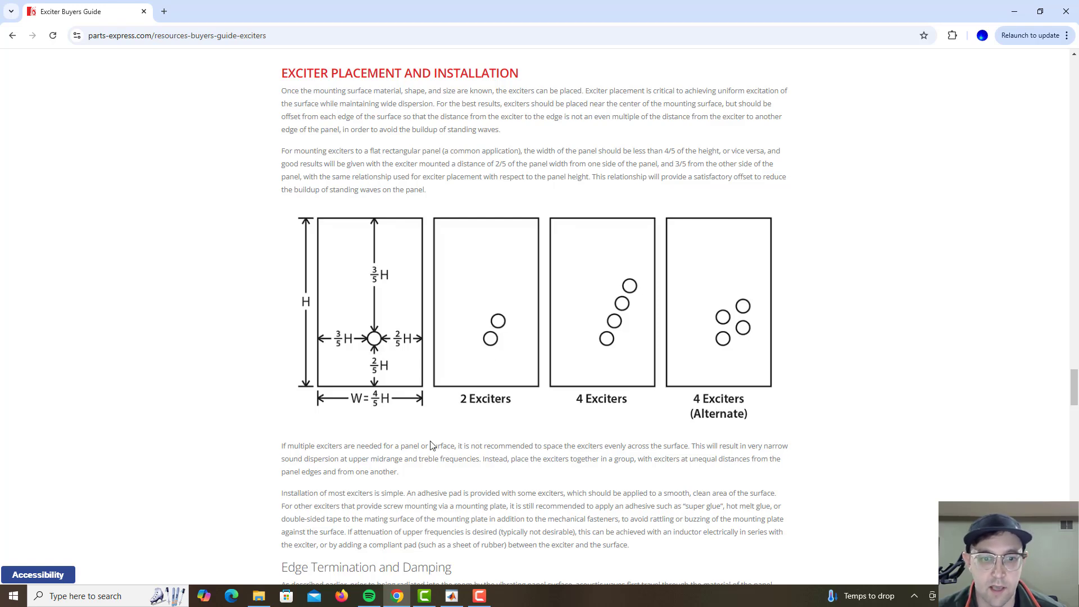
pyautogui.click(450, 597)
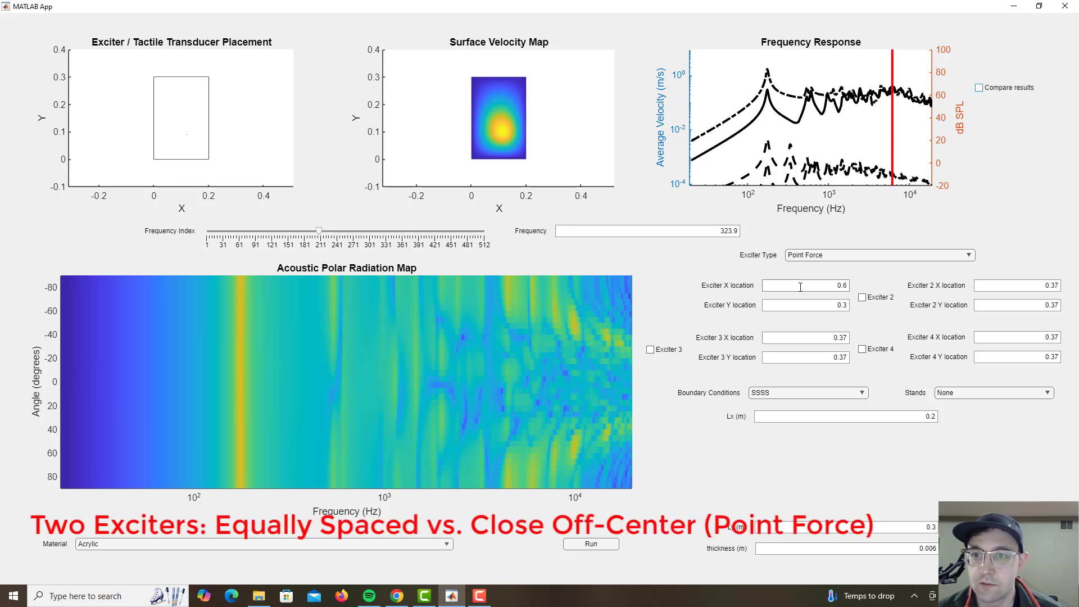
# Enable the second exciter and space the pair evenly: the first at X 0.5, Y 0.33 and the second at X 0.5, Y 0.67
pyautogui.click(862, 297)
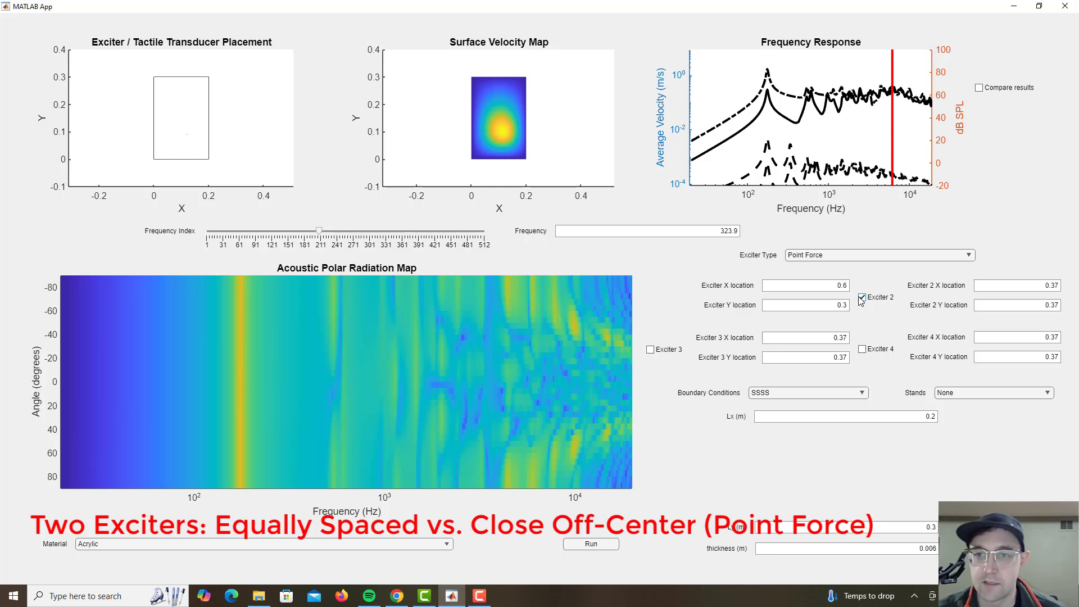
pyautogui.doubleClick(827, 289)
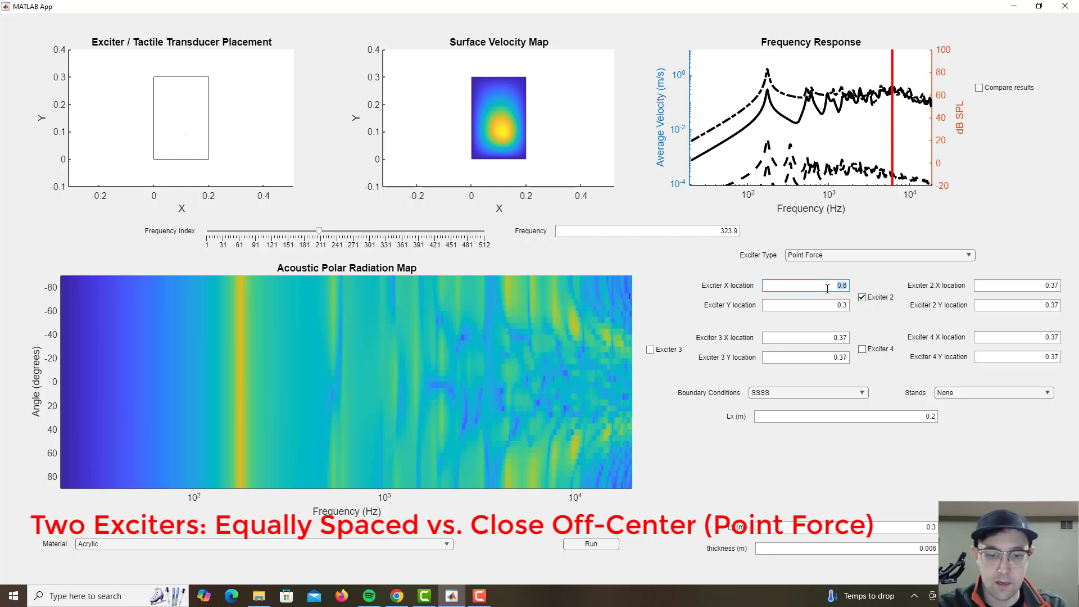
pyautogui.write('0')
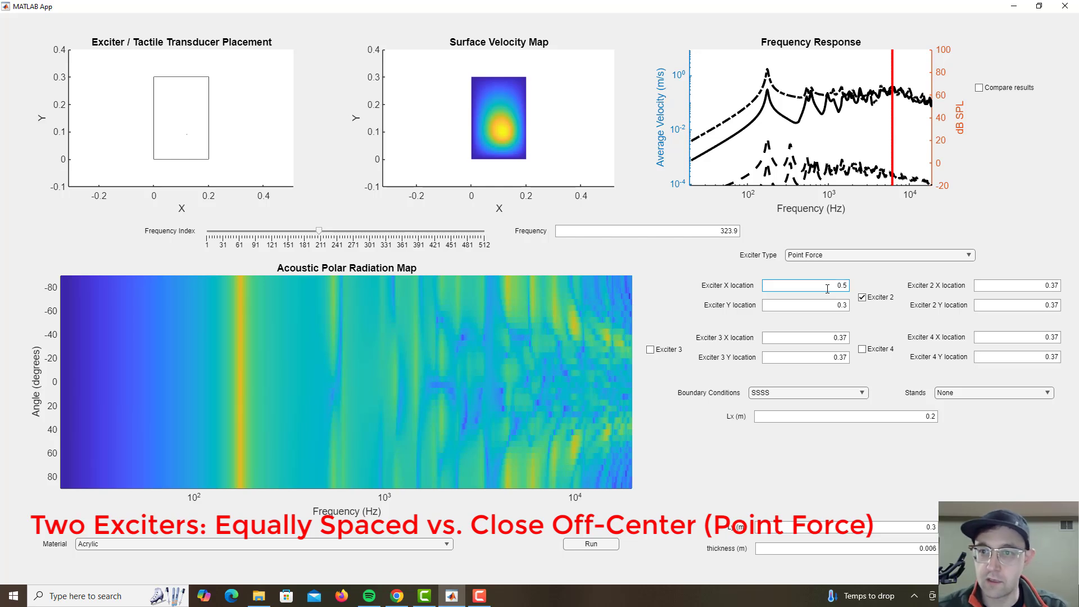
pyautogui.doubleClick(824, 303)
pyautogui.write('0')
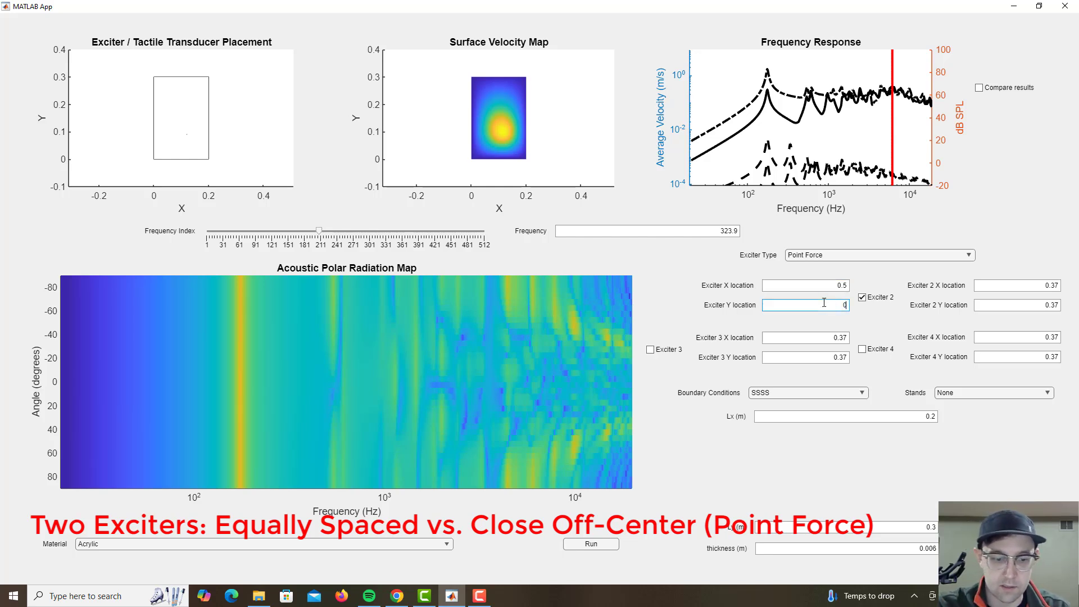
pyautogui.doubleClick(1036, 290)
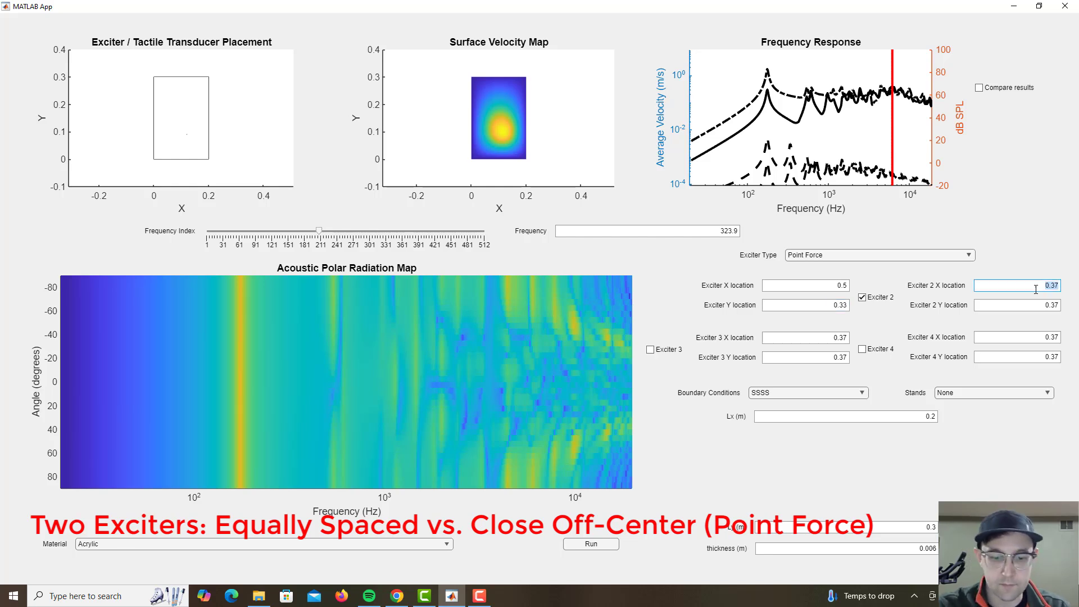
pyautogui.write('0')
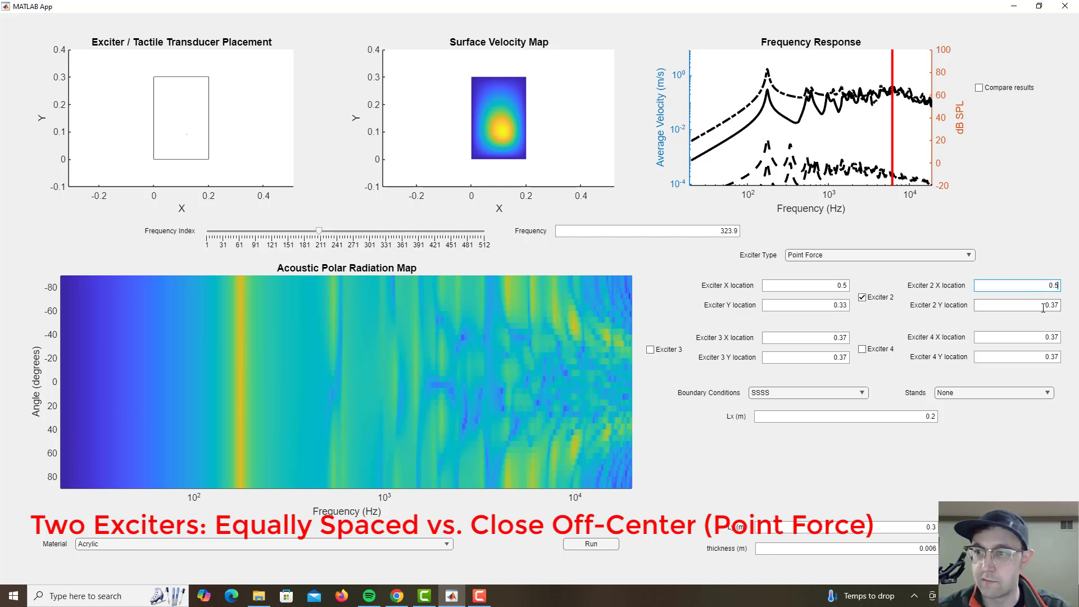
pyautogui.doubleClick(1043, 308)
pyautogui.write('0')
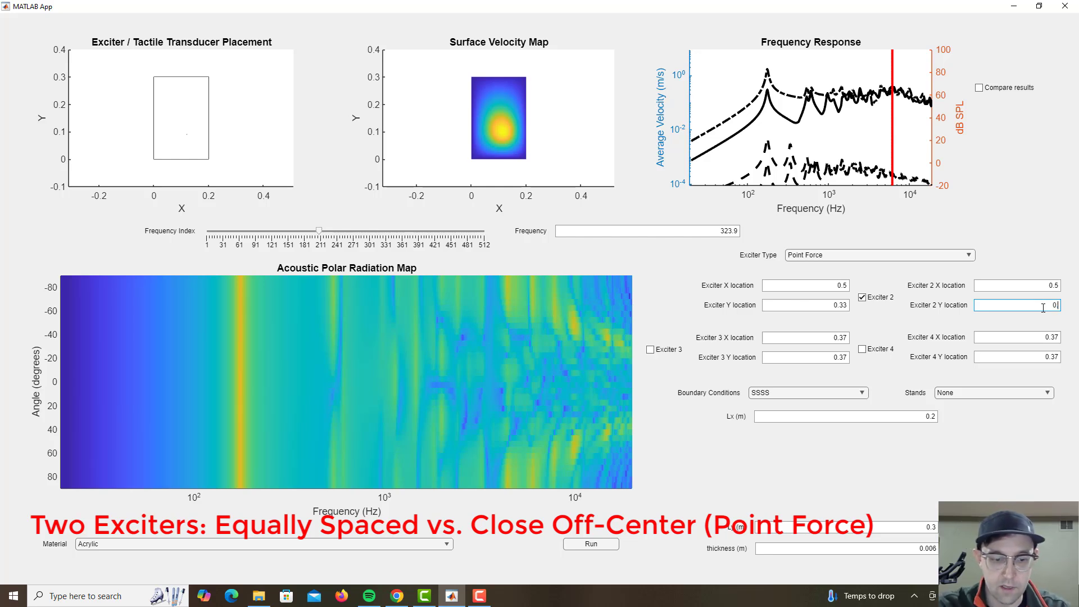
pyautogui.write('.67')
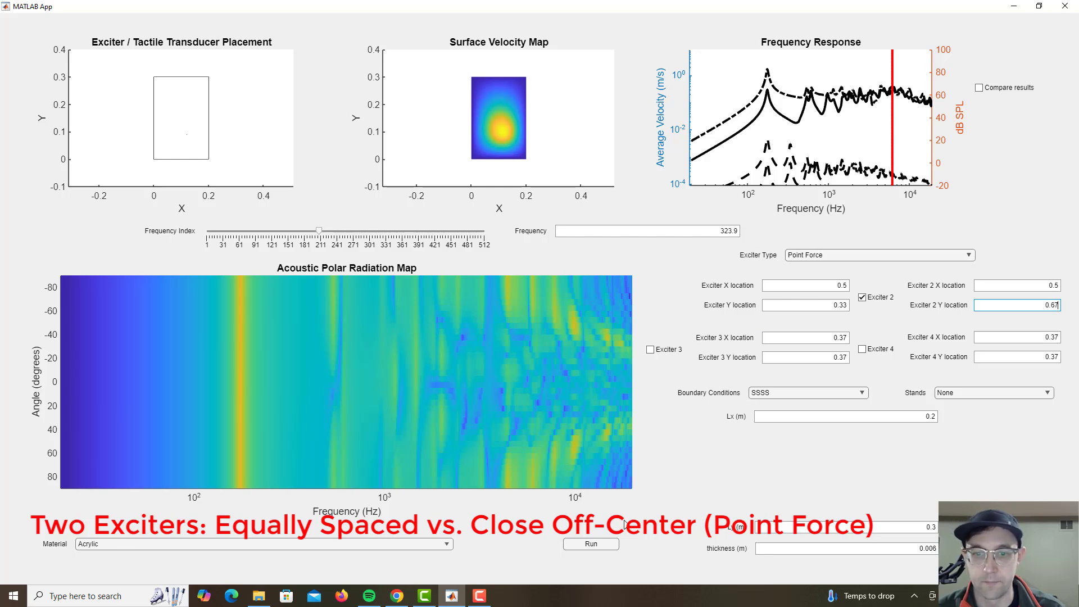
# Run the simulation with the two evenly spaced exciters and sweep the frequency index up to about 18,950 Hz
pyautogui.click(592, 544)
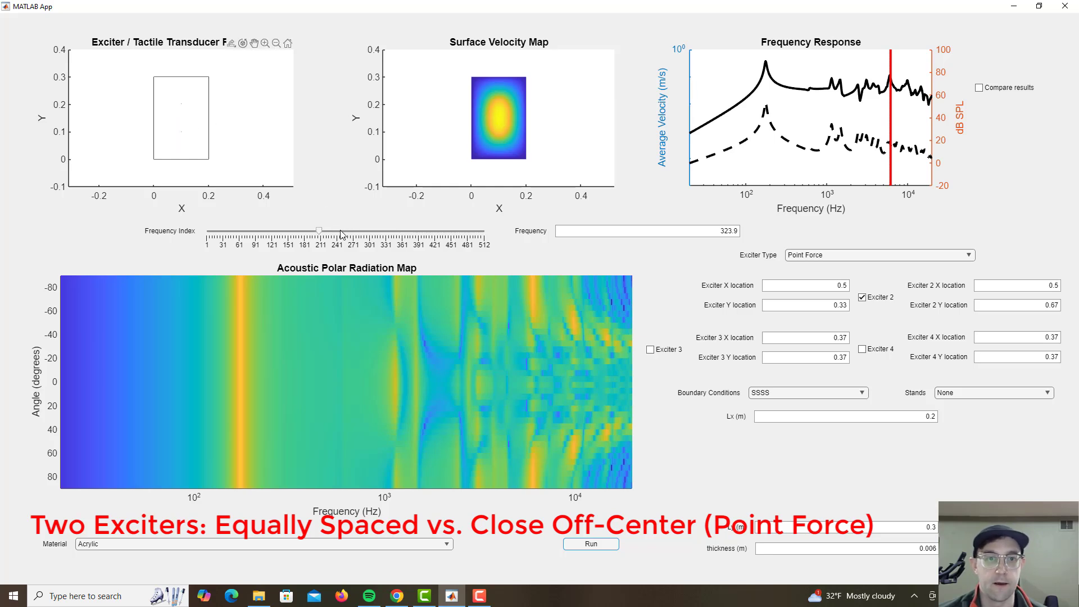
pyautogui.moveTo(318, 231); pyautogui.dragTo(485, 237)
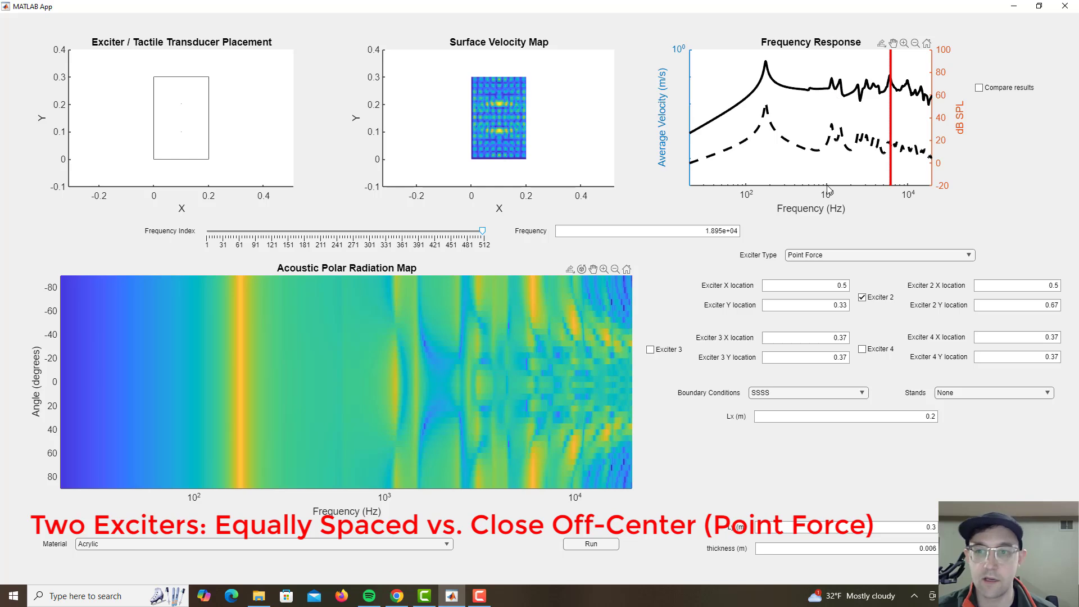
# Move the first exciter off-centre to X 0.6 and Y 0.3
pyautogui.doubleClick(815, 287)
pyautogui.write('0')
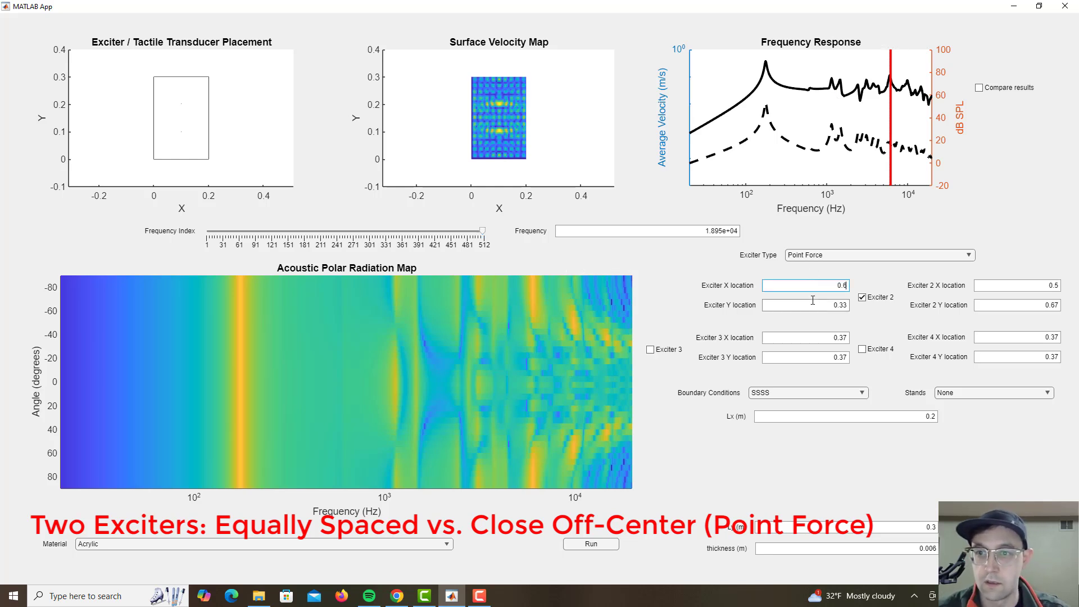
pyautogui.doubleClick(814, 302)
pyautogui.write('0')
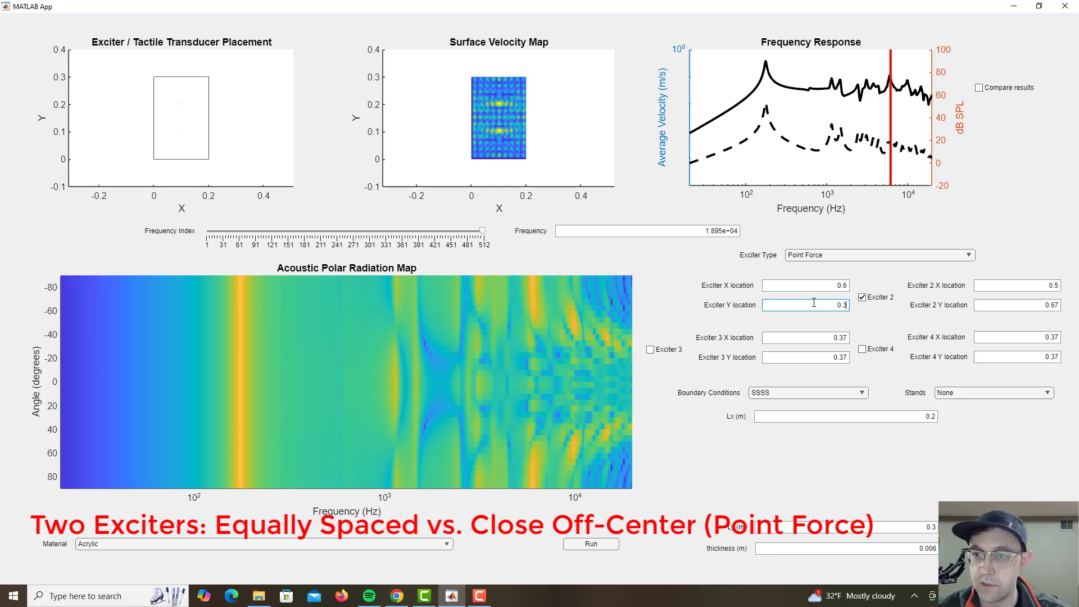
# Place the second exciter close to the first at X 0.7 and Y 0.2, and run the simulation with result comparison enabled
pyautogui.doubleClick(1019, 284)
pyautogui.write('0')
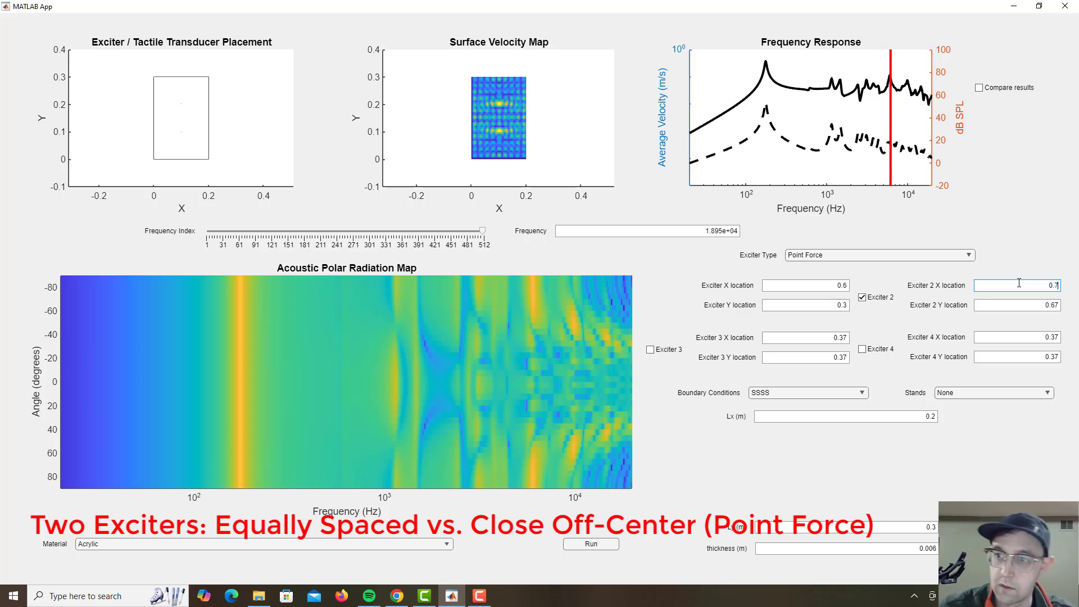
pyautogui.doubleClick(1053, 306)
pyautogui.write('0')
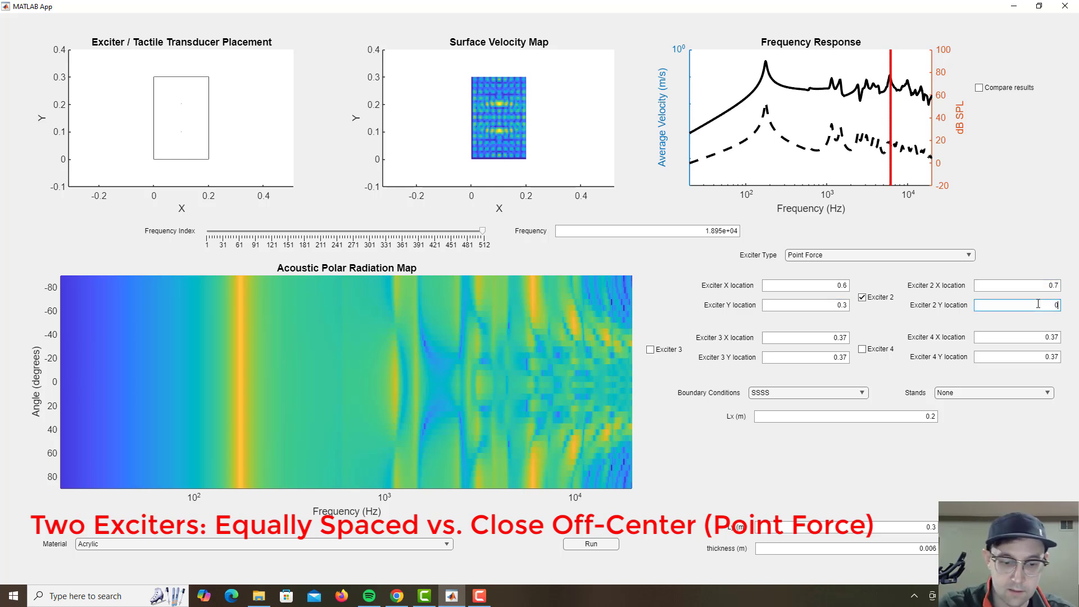
pyautogui.write('.2')
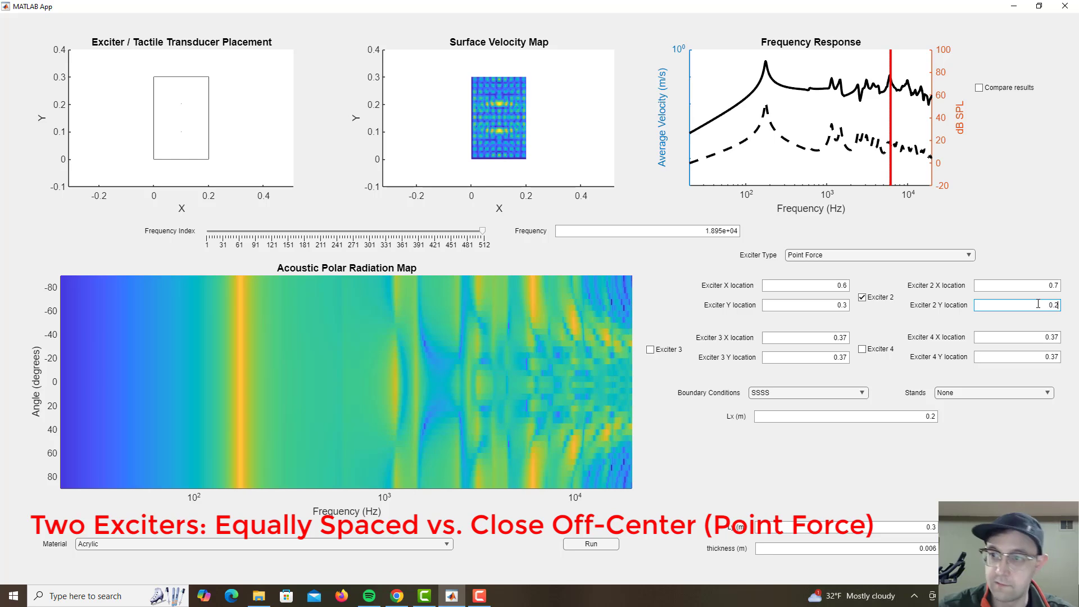
pyautogui.click(976, 90)
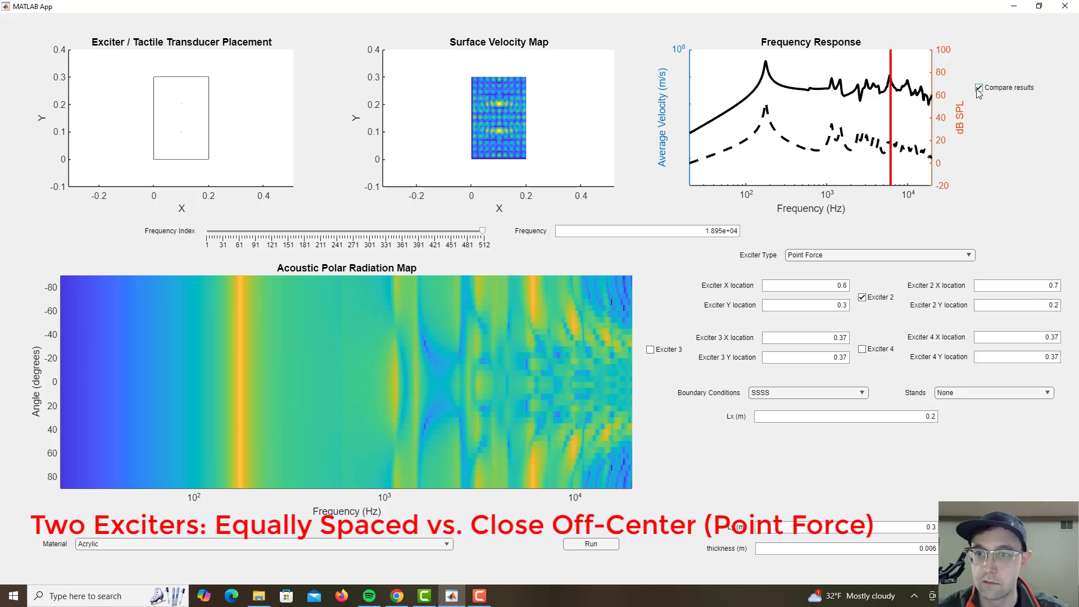
pyautogui.click(599, 548)
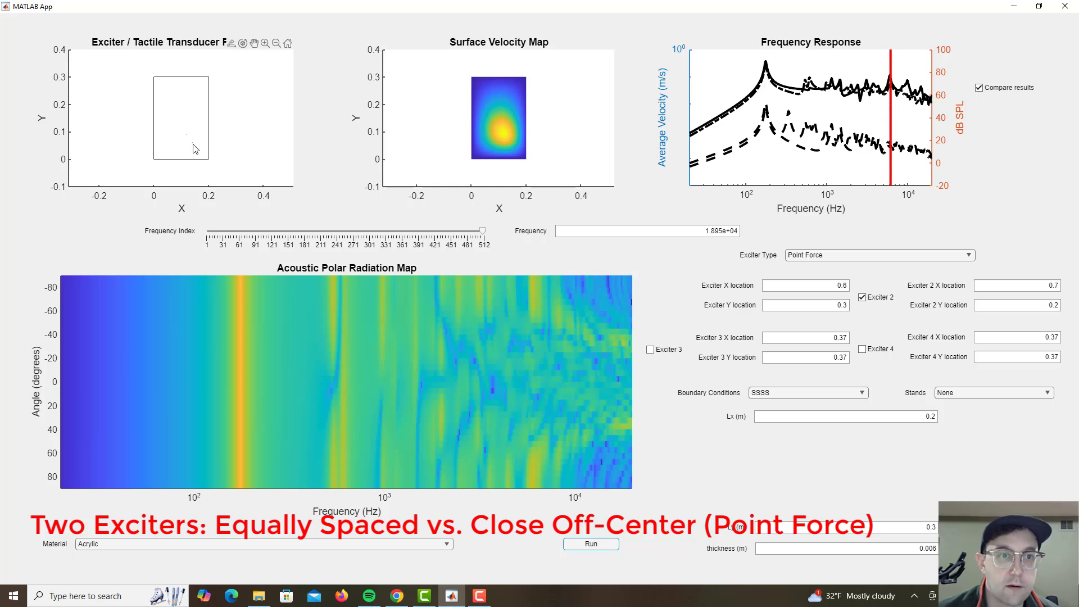
# Sweep the frequency index up to about 18,690 Hz to examine the surface velocity map for the close, off-centre exciter pair
pyautogui.click(282, 236)
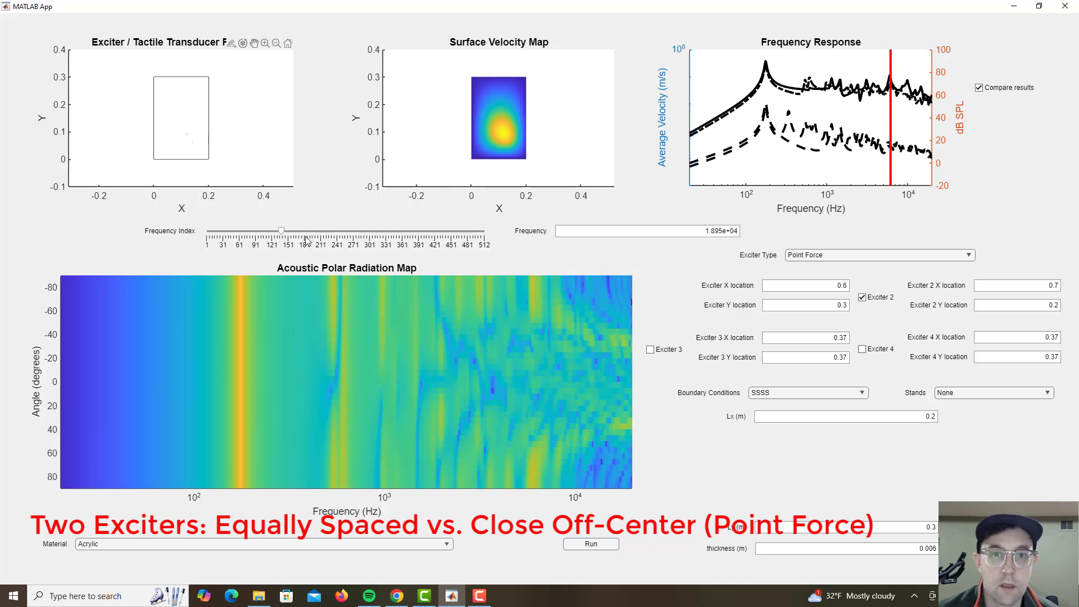
pyautogui.click(306, 237)
pyautogui.click(324, 236)
pyautogui.click(351, 237)
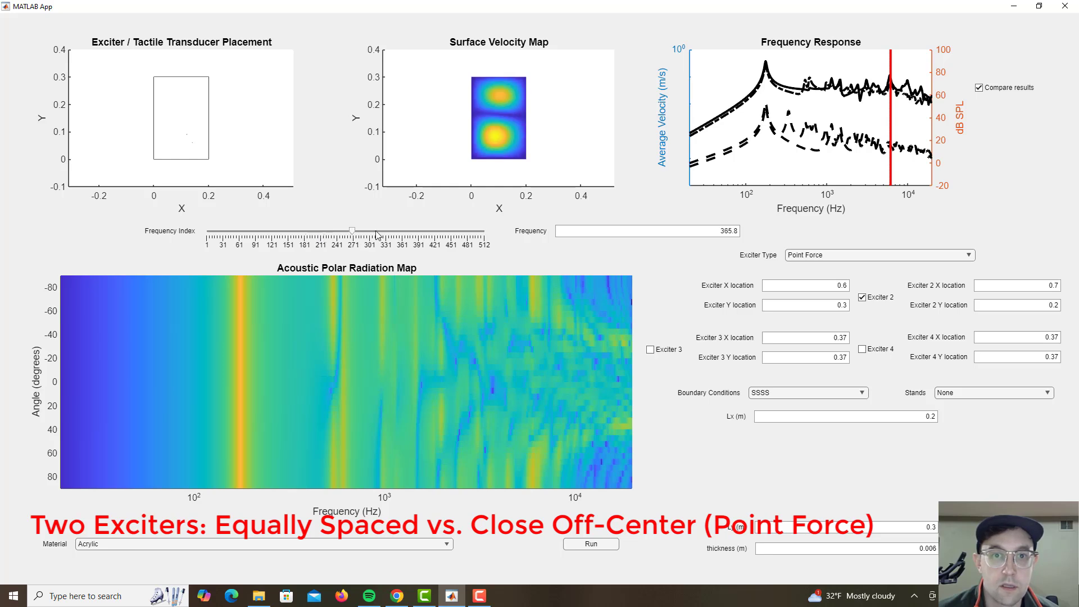
pyautogui.click(376, 232)
pyautogui.click(386, 232)
pyautogui.click(403, 233)
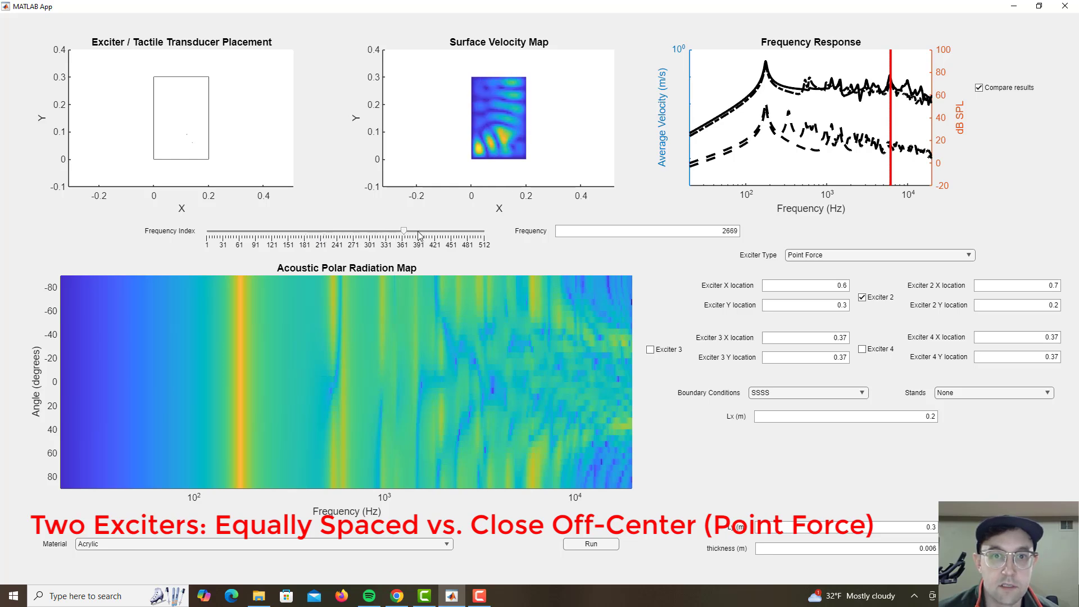
pyautogui.click(419, 235)
pyautogui.click(432, 235)
pyautogui.click(448, 235)
pyautogui.click(459, 235)
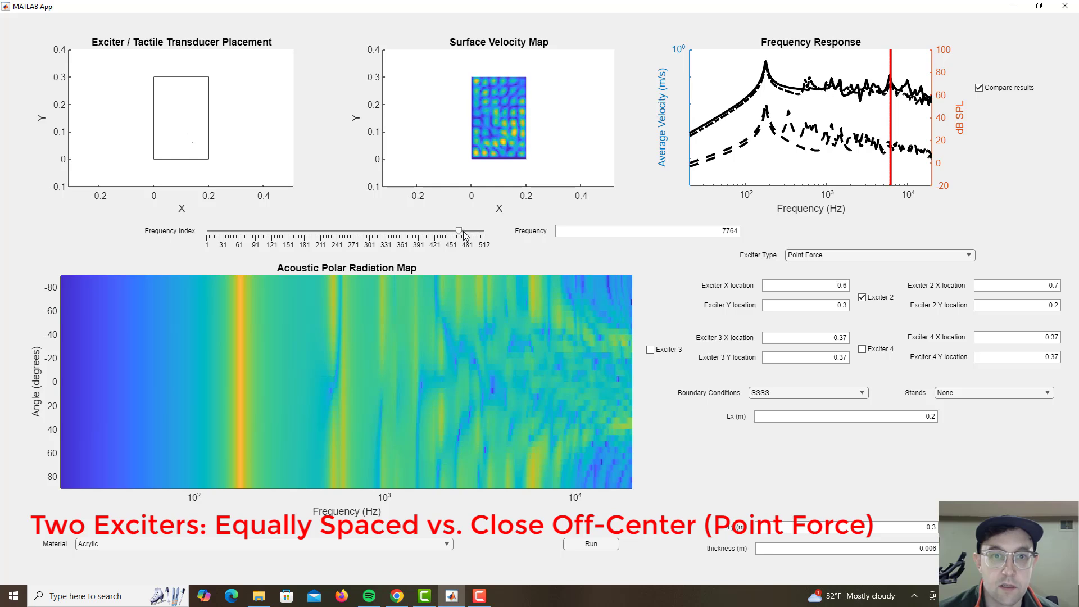
pyautogui.click(468, 235)
pyautogui.click(475, 237)
pyautogui.click(479, 237)
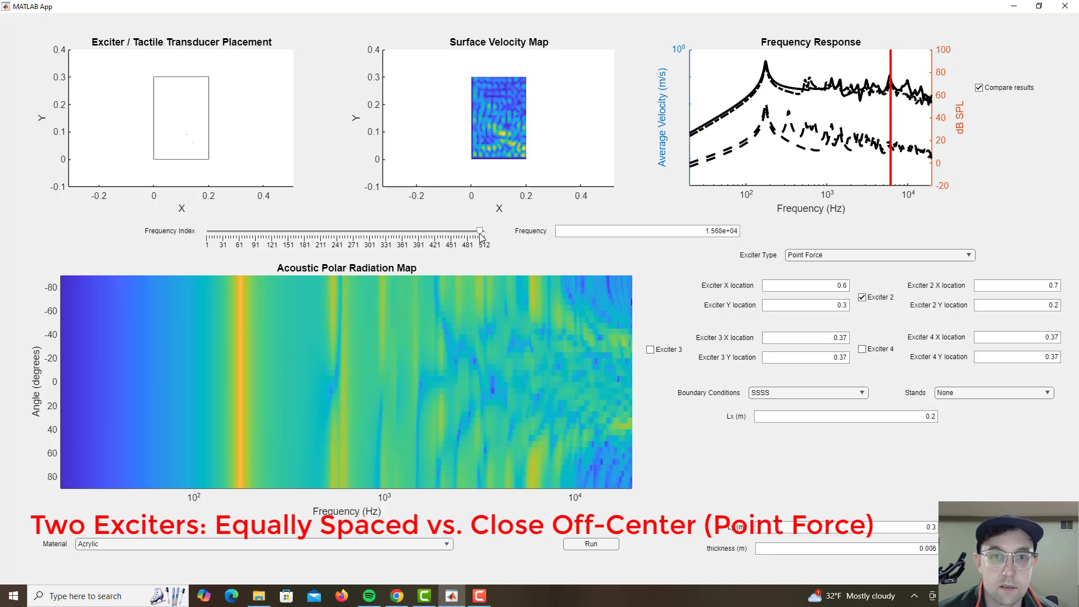
pyautogui.click(481, 237)
pyautogui.click(483, 237)
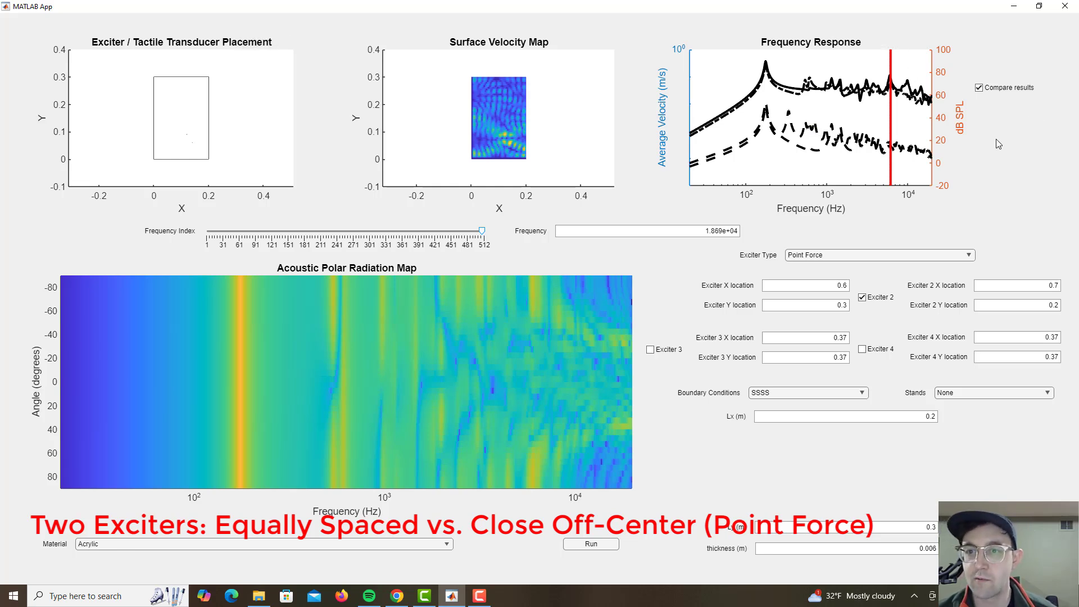
# Disable result comparison and move the first exciter back to X 0.5 and Y 0.33
pyautogui.click(980, 89)
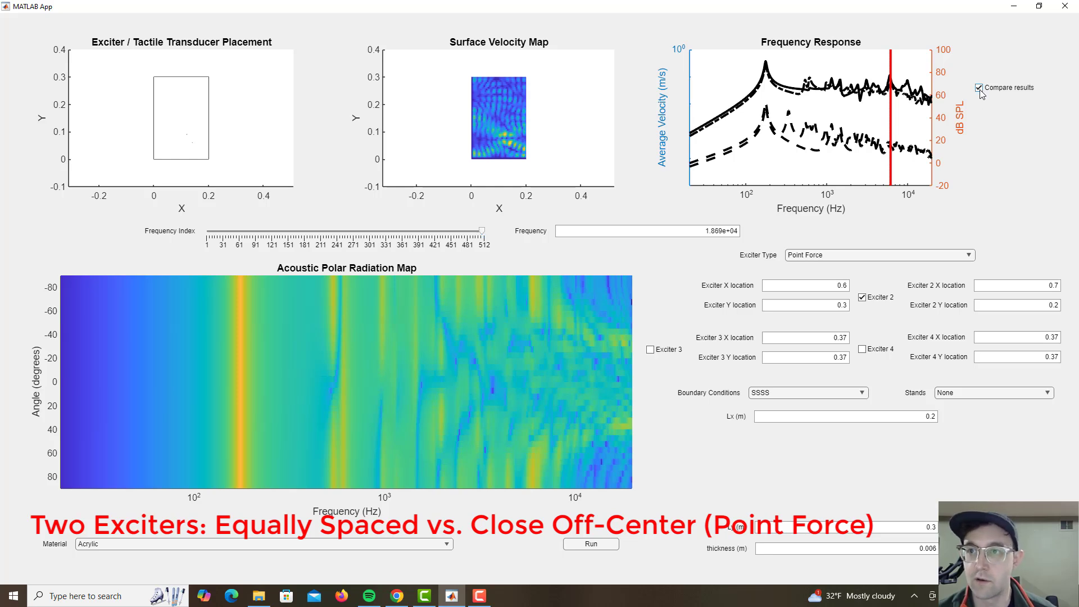
pyautogui.click(828, 285)
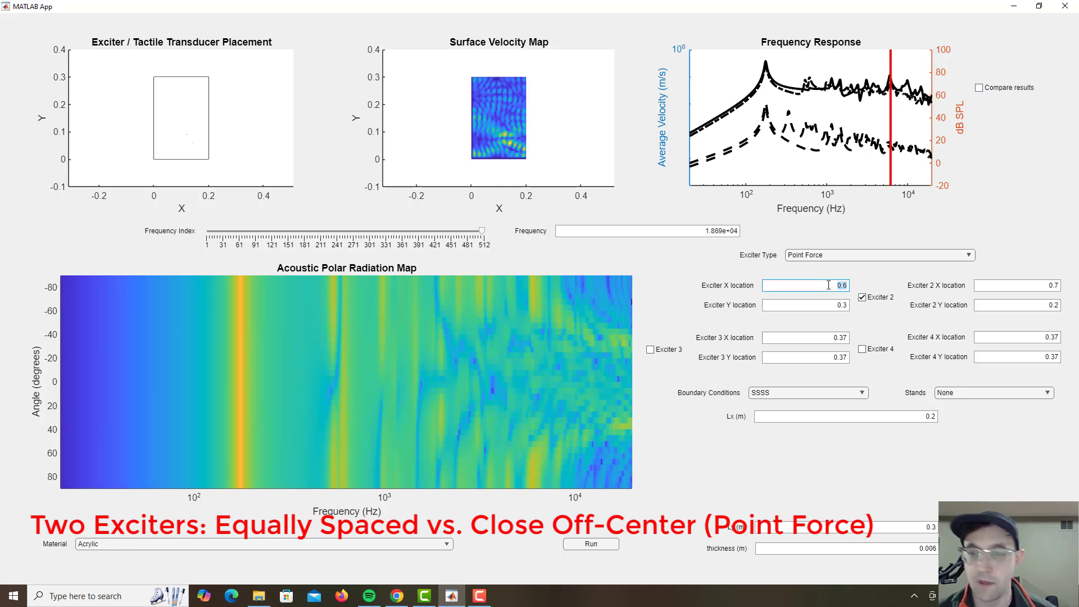
pyautogui.write('0')
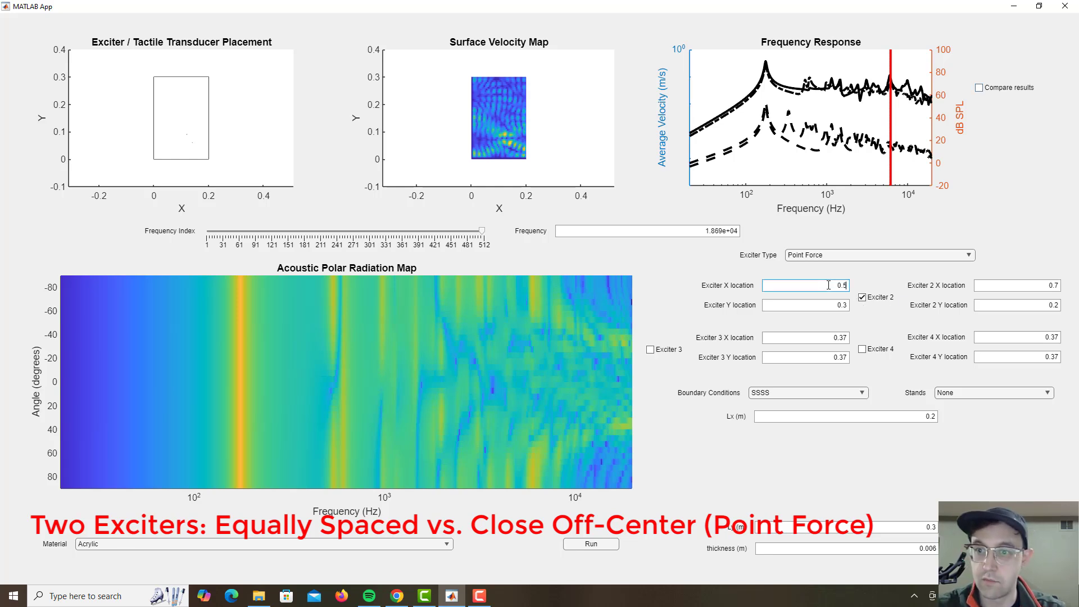
pyautogui.write('.5')
pyautogui.click(827, 304)
pyautogui.write('0')
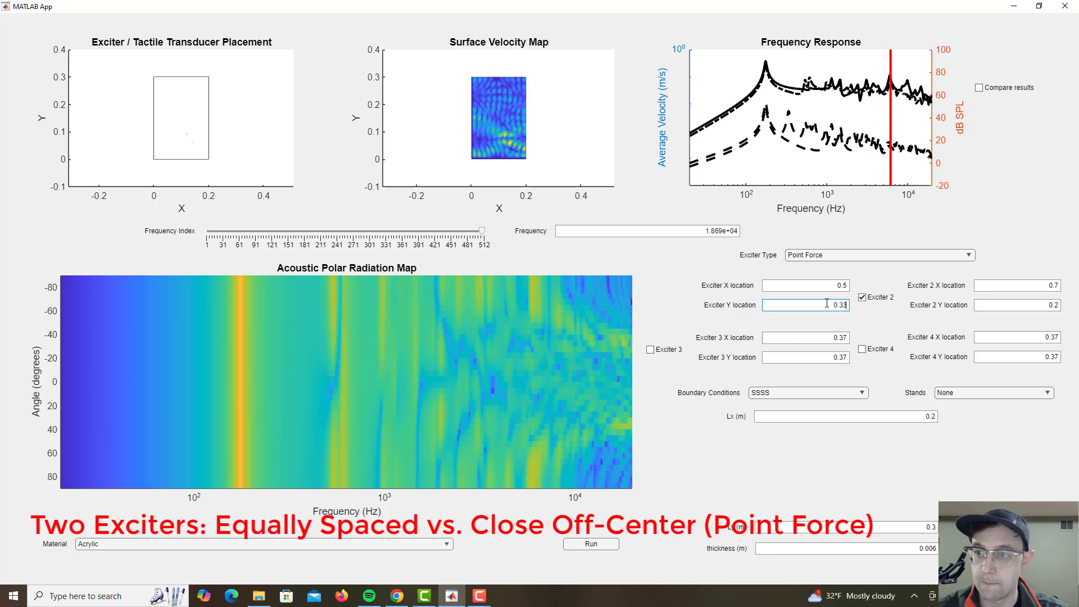
# Move the second exciter to X 0.5 and Y 0.67
pyautogui.click(1006, 290)
pyautogui.write('0.5')
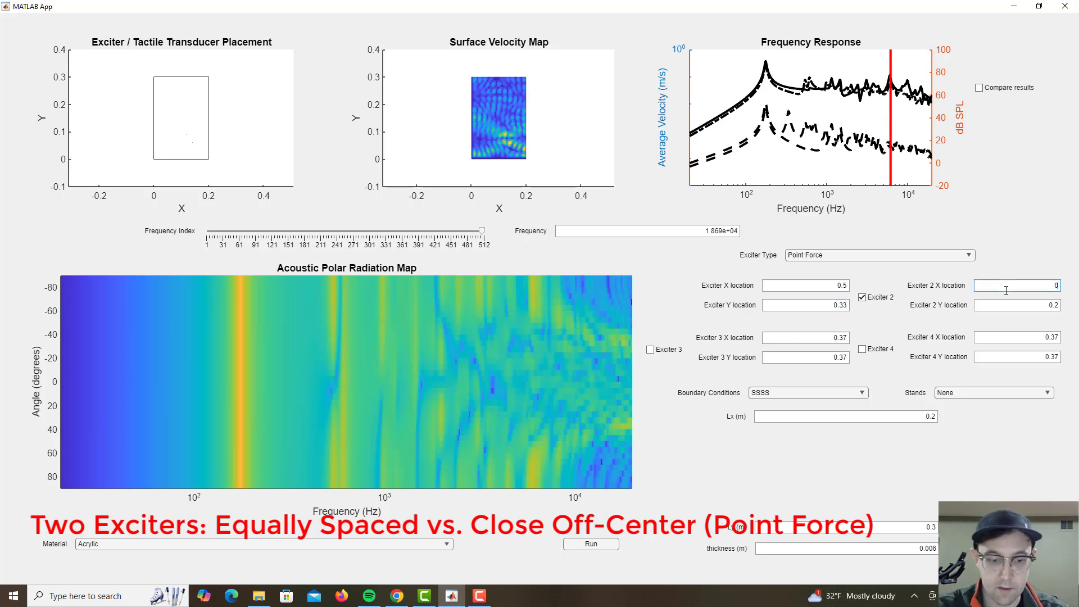
pyautogui.click(1020, 305)
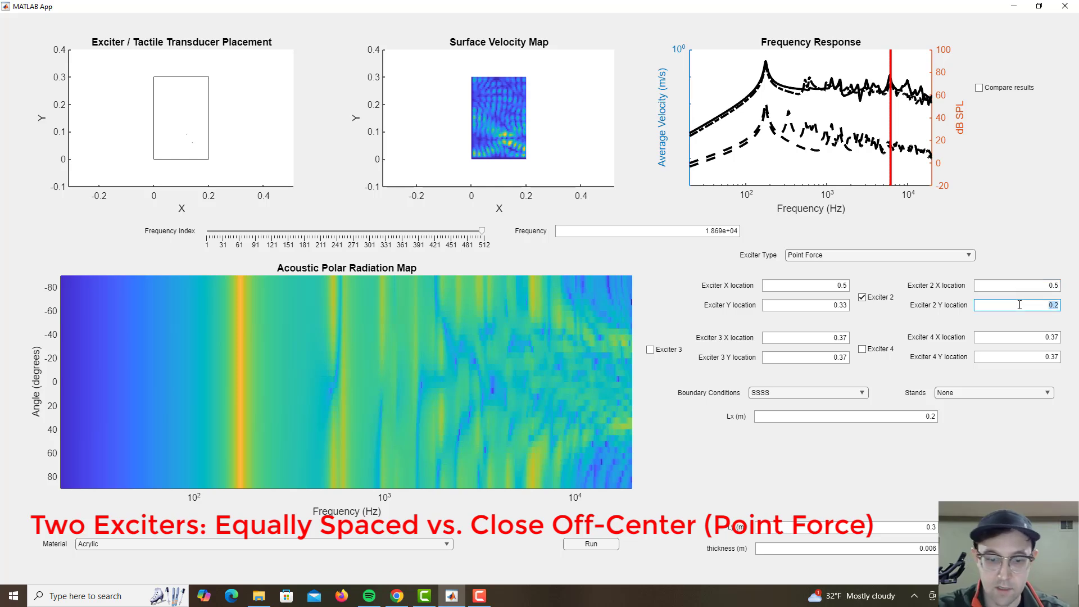
pyautogui.write('0')
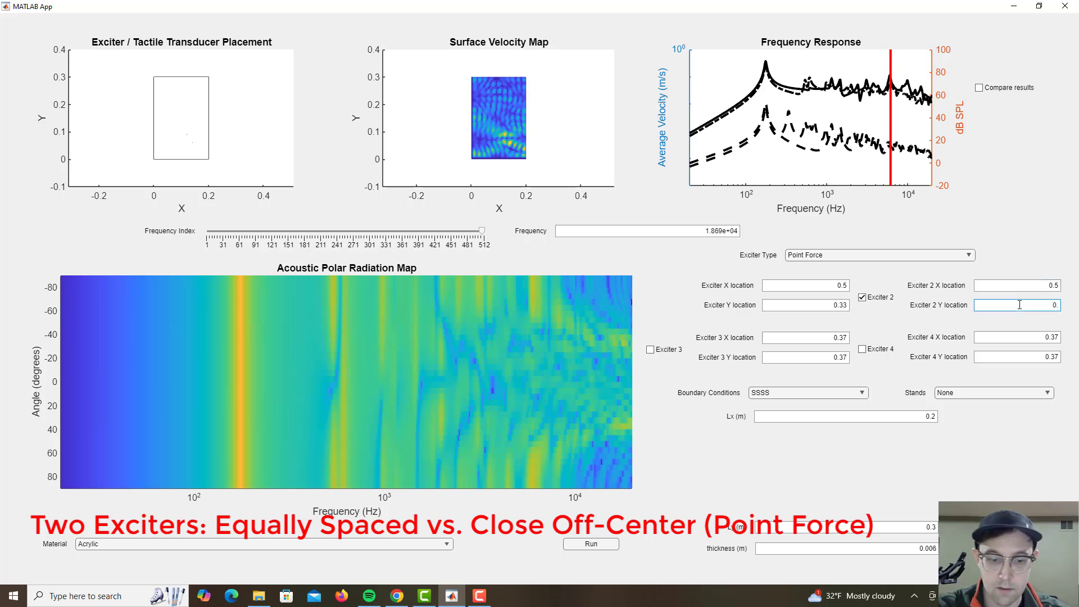
pyautogui.write('.67')
# Change the exciter type to DAEX19CT-4 and run the simulation with the evenly spaced pair
pyautogui.click(903, 254)
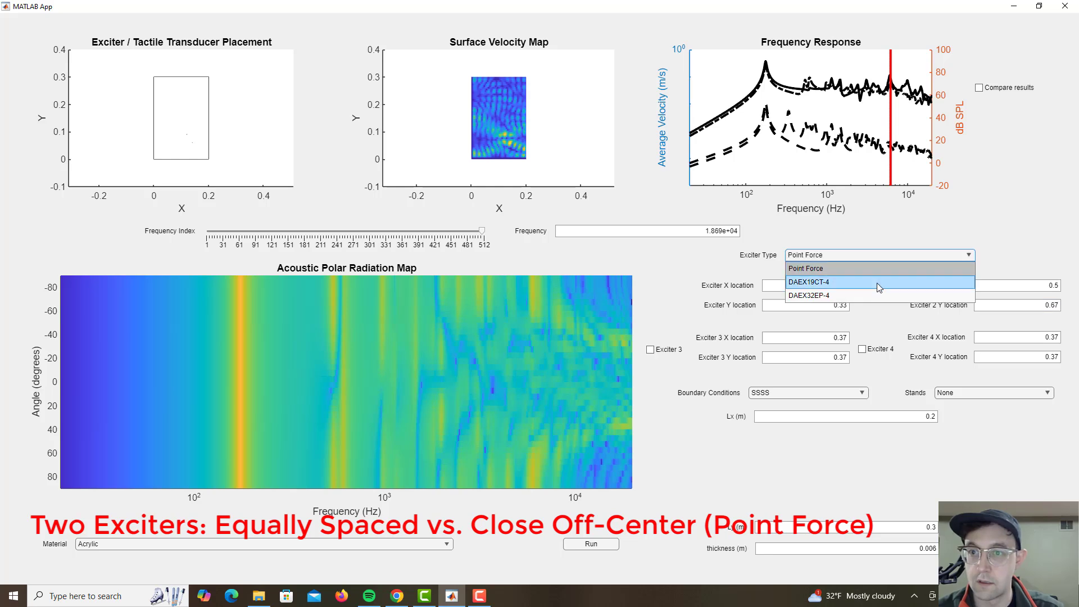
pyautogui.click(877, 282)
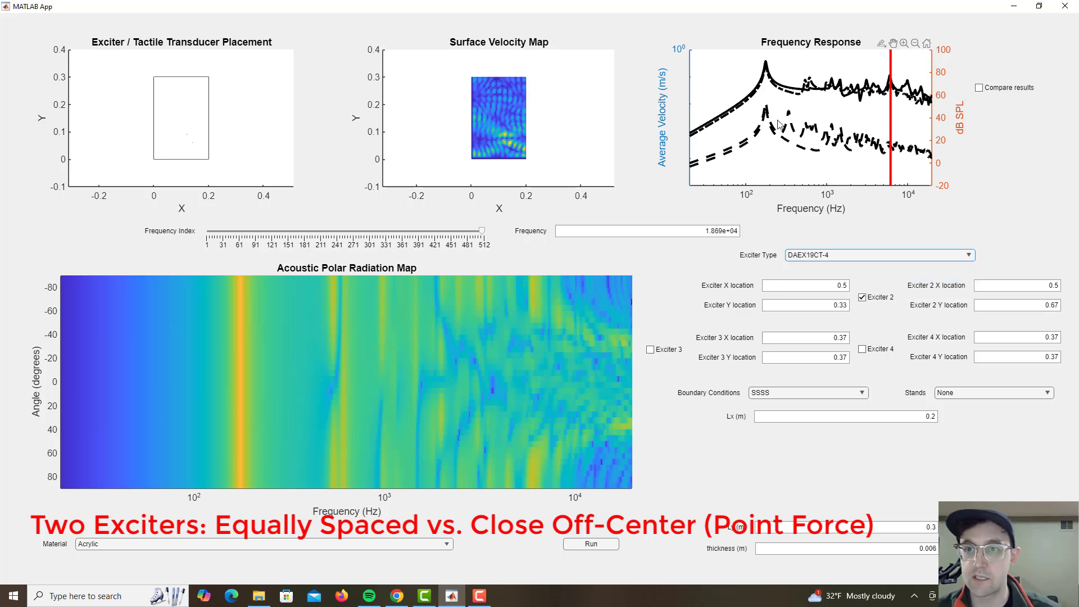
pyautogui.click(597, 548)
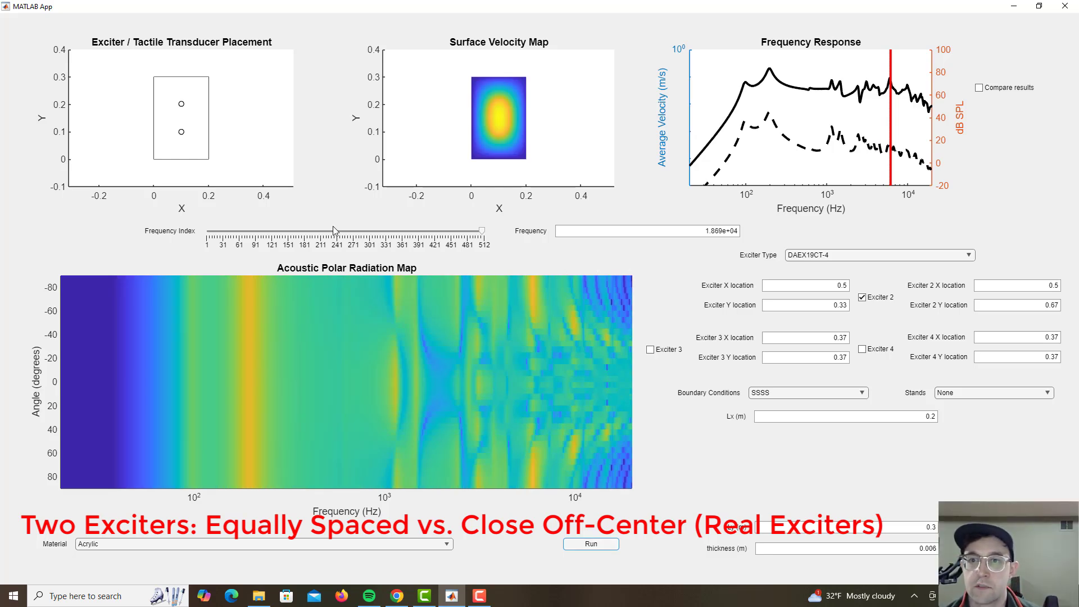
# Sweep the frequency index up to about 18,950 Hz to examine the surface velocity map for the evenly spaced DAEX19CT-4 exciters
pyautogui.click(390, 232)
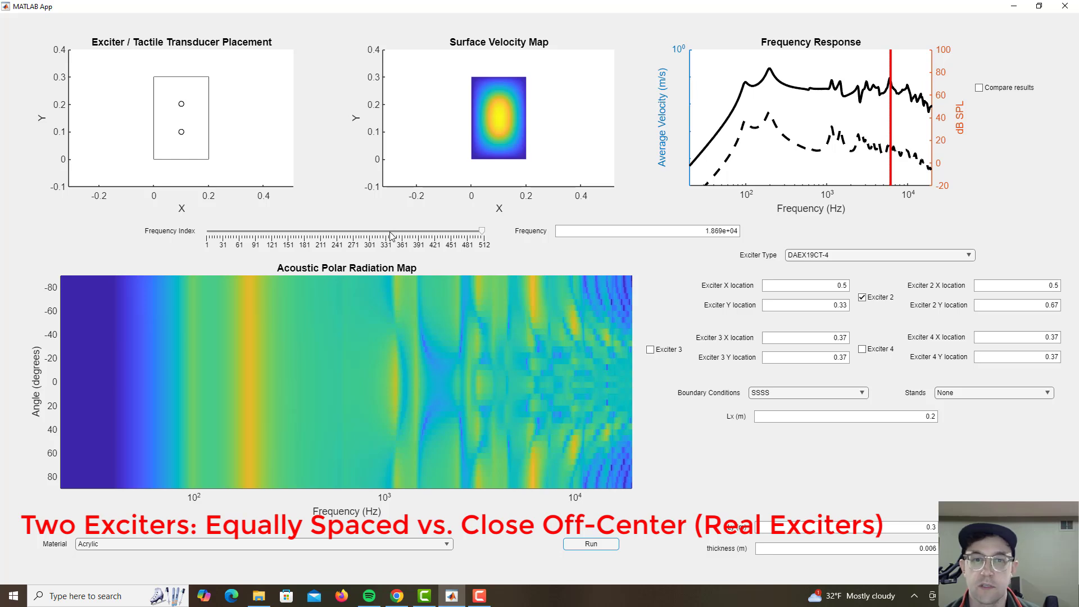
pyautogui.click(425, 234)
pyautogui.click(436, 234)
pyautogui.click(448, 232)
pyautogui.click(461, 231)
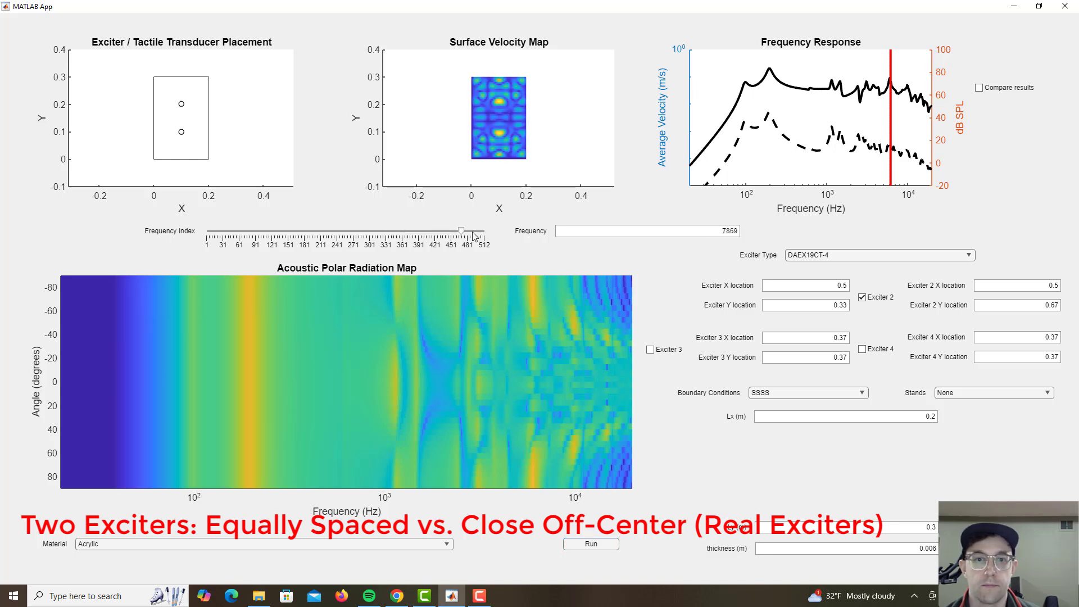
pyautogui.click(474, 236)
pyautogui.click(478, 236)
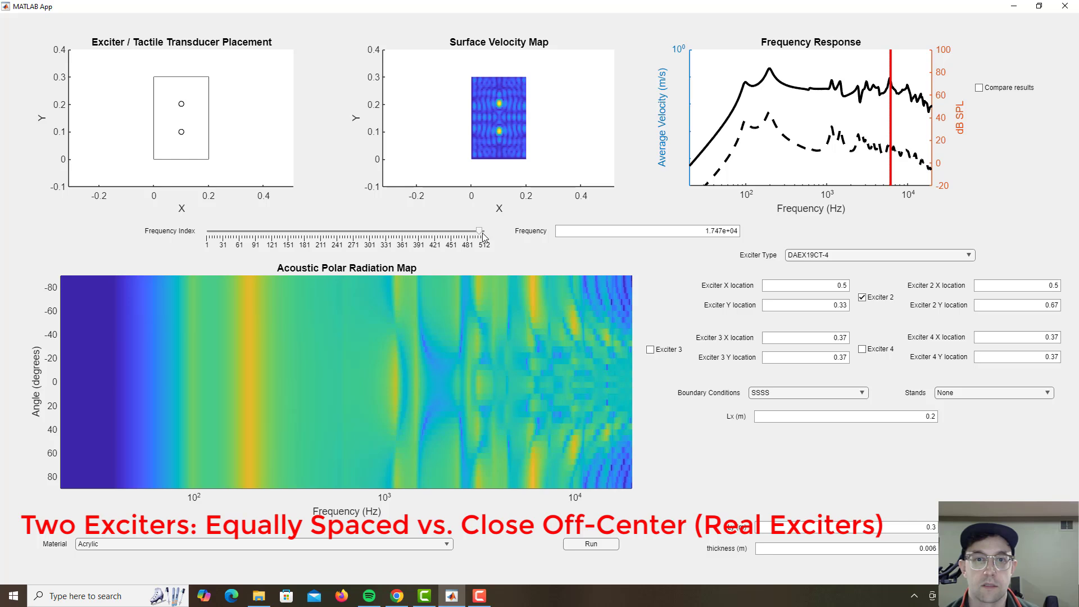
pyautogui.click(483, 236)
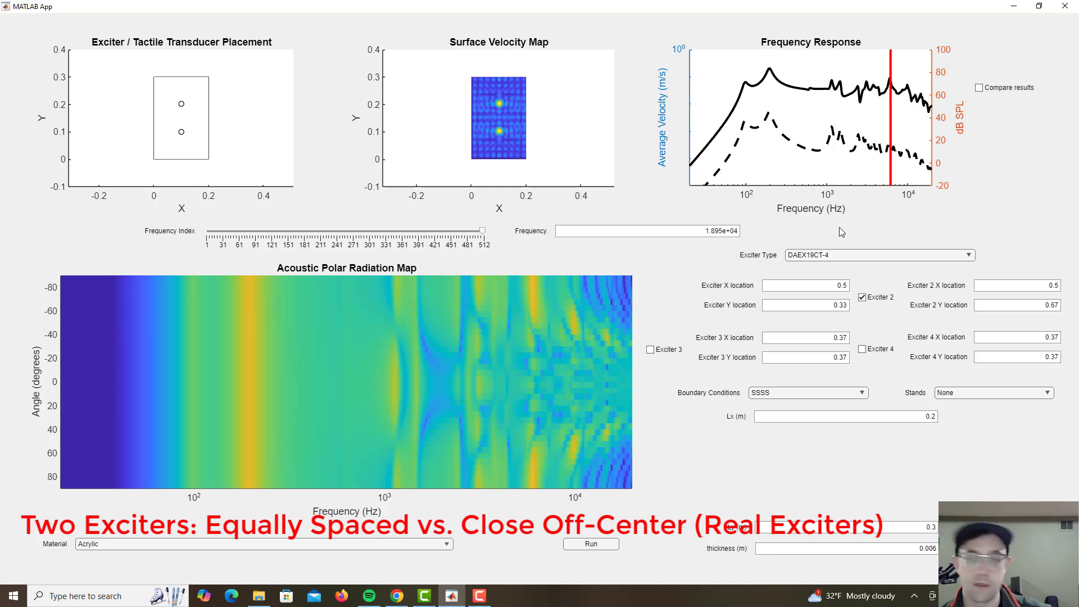
# Move the first DAEX19CT-4 exciter off-centre to X 0.6 and Y 0.3
pyautogui.doubleClick(821, 288)
pyautogui.write('0')
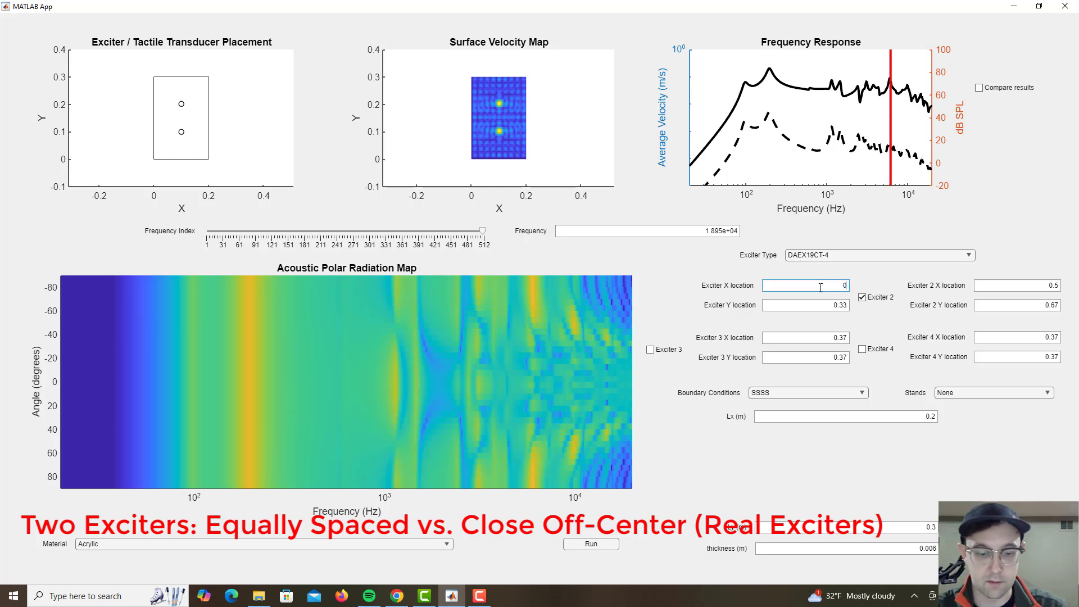
pyautogui.write('.6')
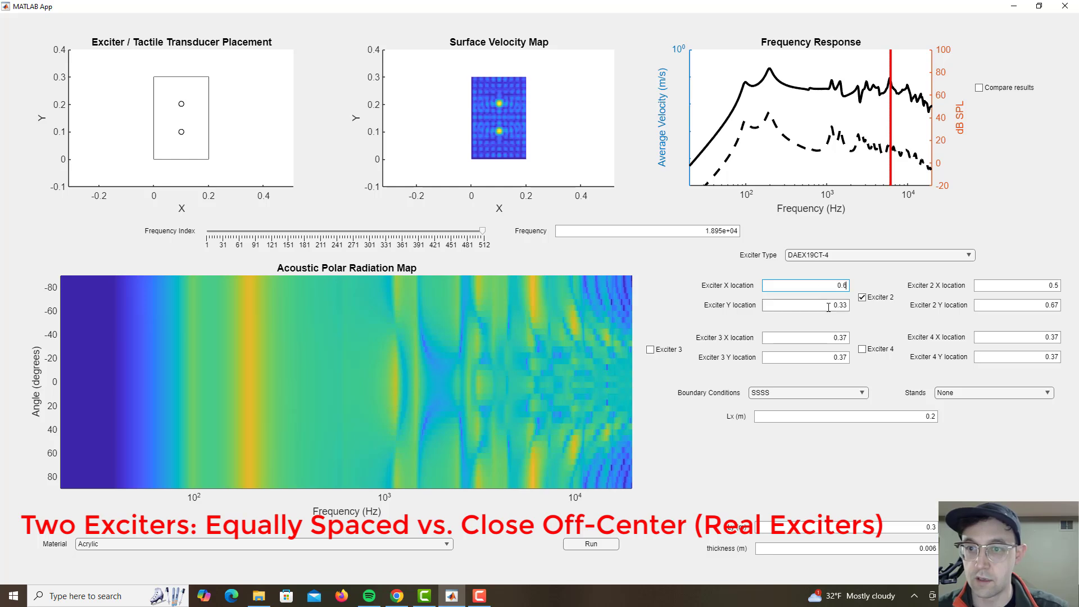
pyautogui.doubleClick(828, 307)
pyautogui.write('0')
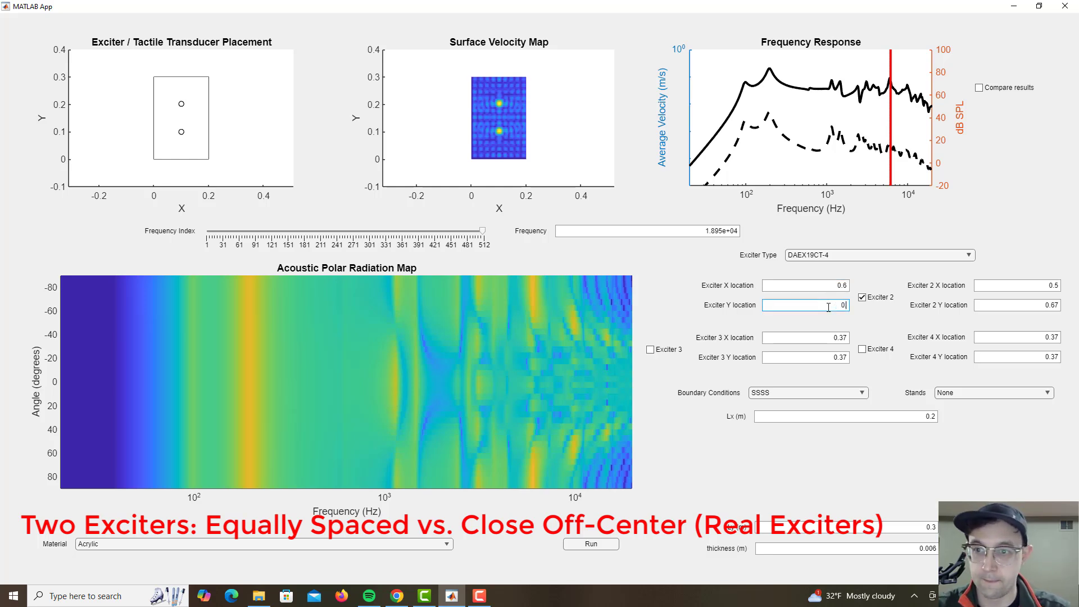
pyautogui.write('.3')
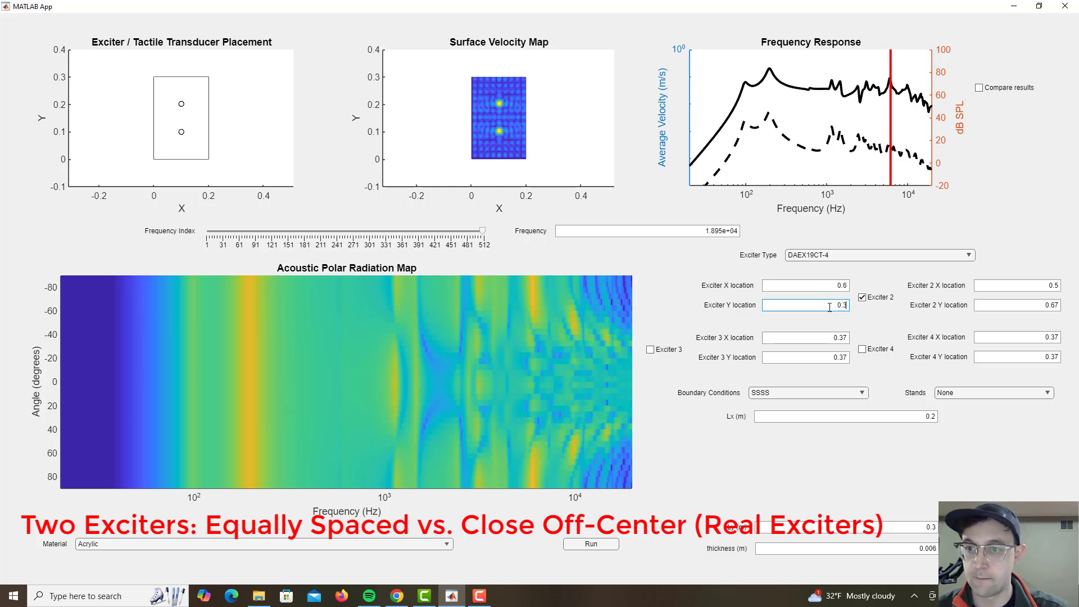
# Place the second DAEX19CT-4 exciter at X 0.7 and Y 0.2, and run the simulation with result comparison enabled
pyautogui.doubleClick(1029, 286)
pyautogui.write('0.7')
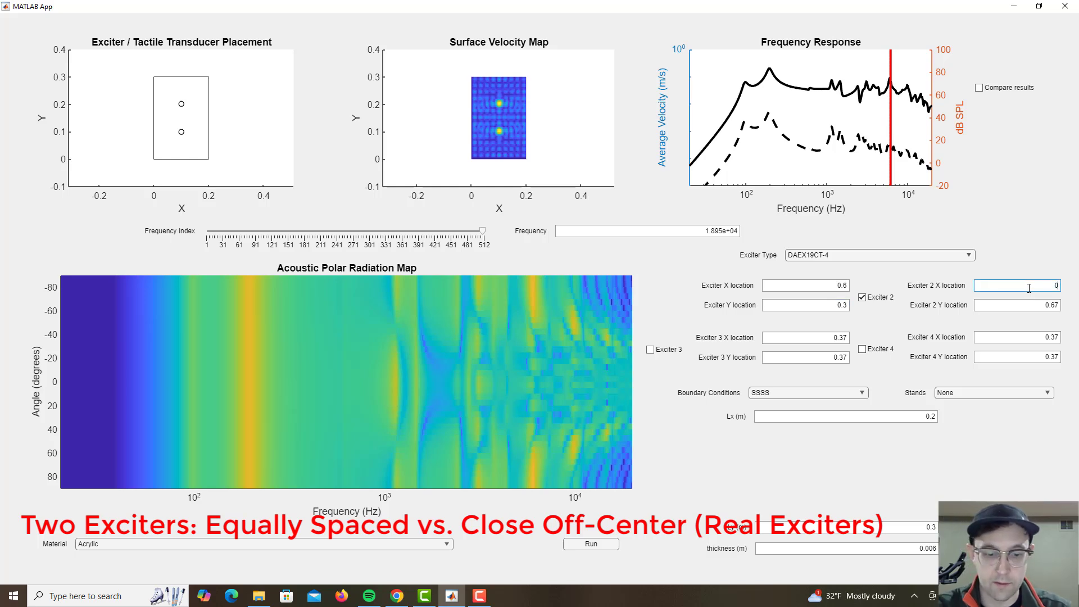
pyautogui.click(1038, 304)
pyautogui.doubleClick(1037, 304)
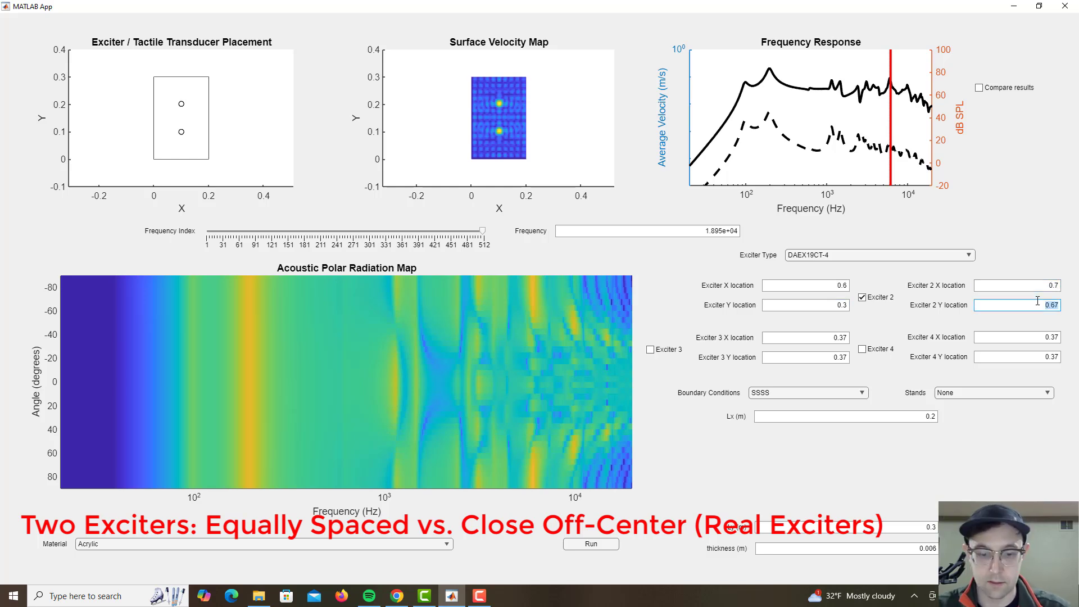
pyautogui.write('0.2')
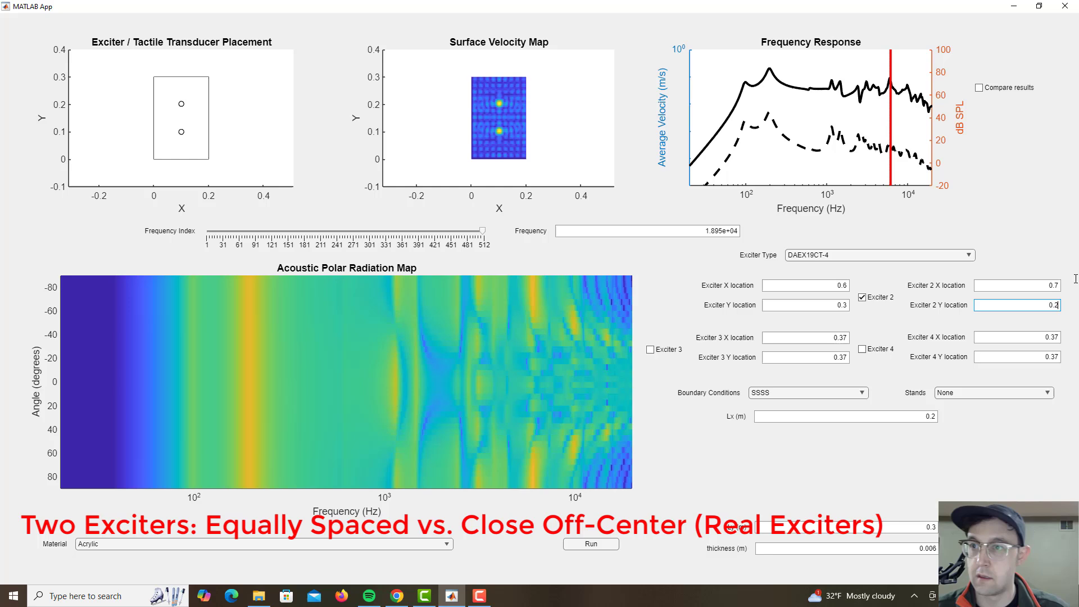
pyautogui.click(979, 88)
pyautogui.click(595, 545)
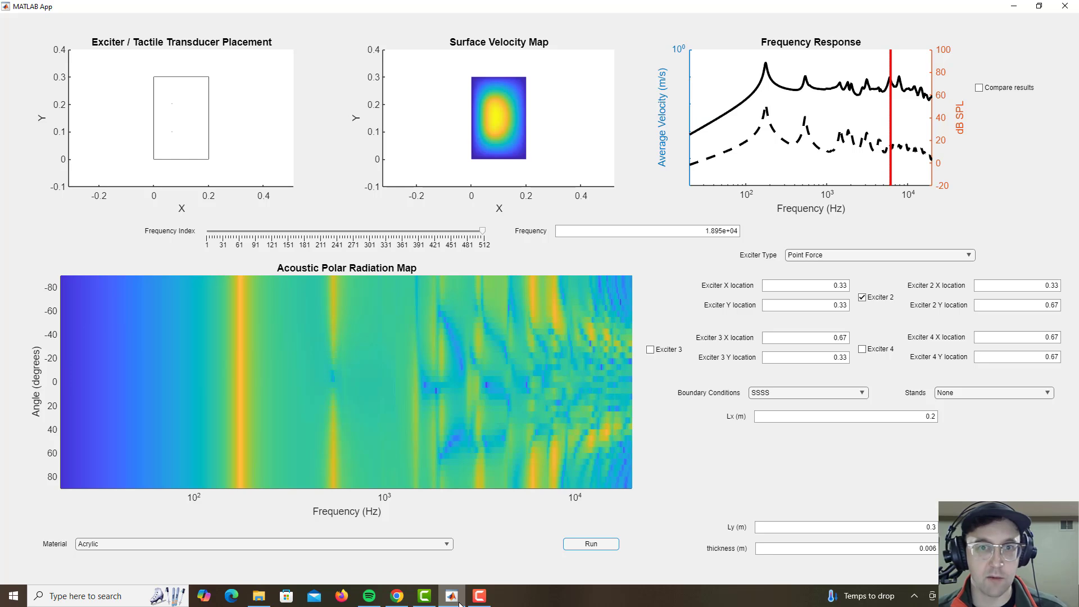
# Switch to Chrome to check the four-exciter placement diagrams in the Exciter Buyers Guide, and return to the MATLAB app
pyautogui.click(397, 595)
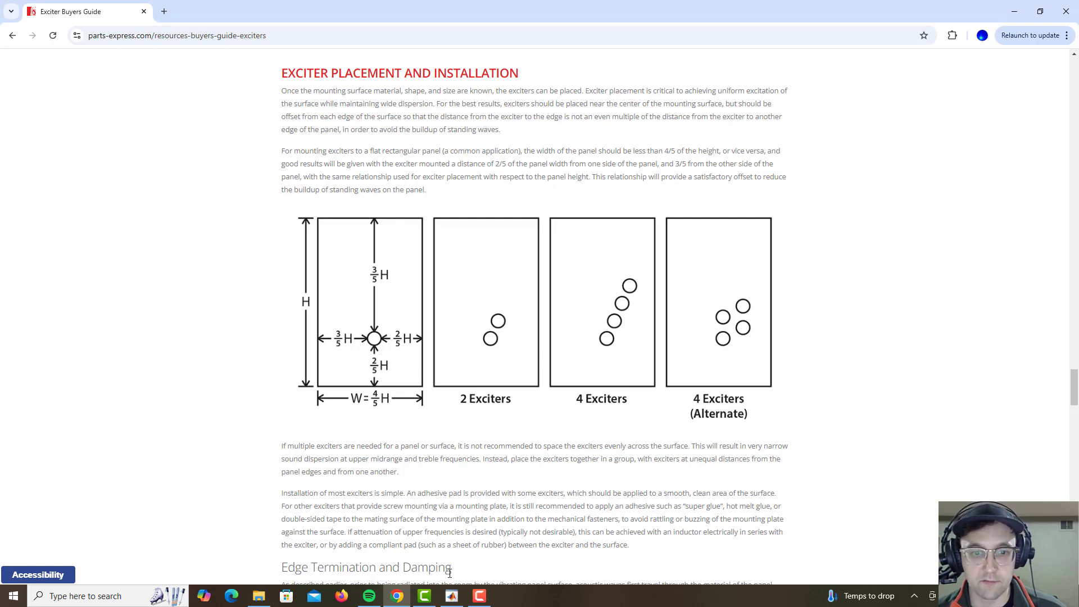
pyautogui.click(452, 596)
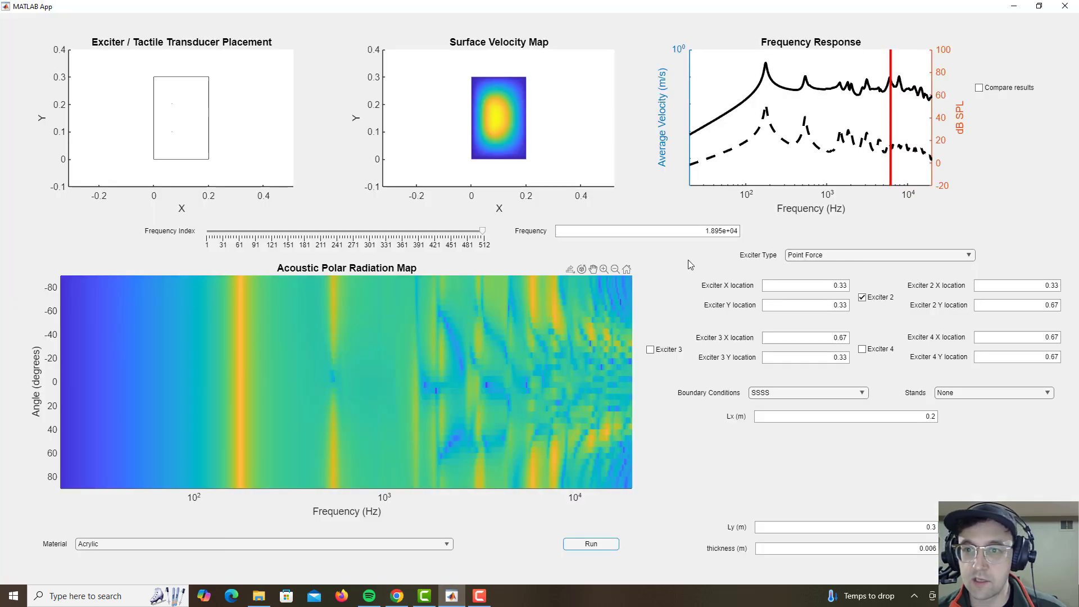
# Enable exciters 3 and 4 and run the simulation with four evenly spaced point-force exciters
pyautogui.click(651, 349)
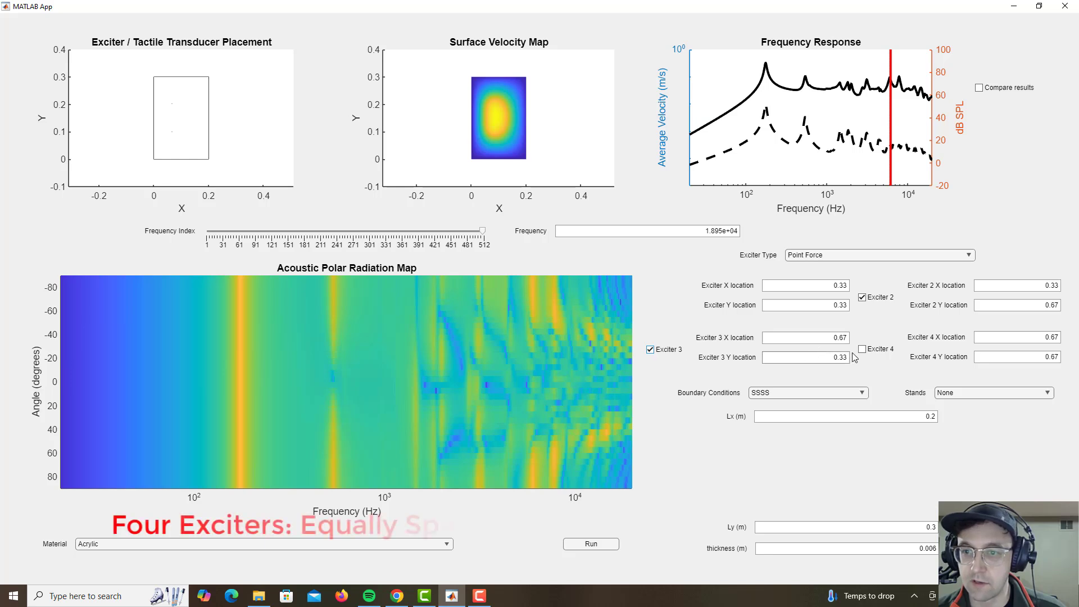
pyautogui.click(863, 349)
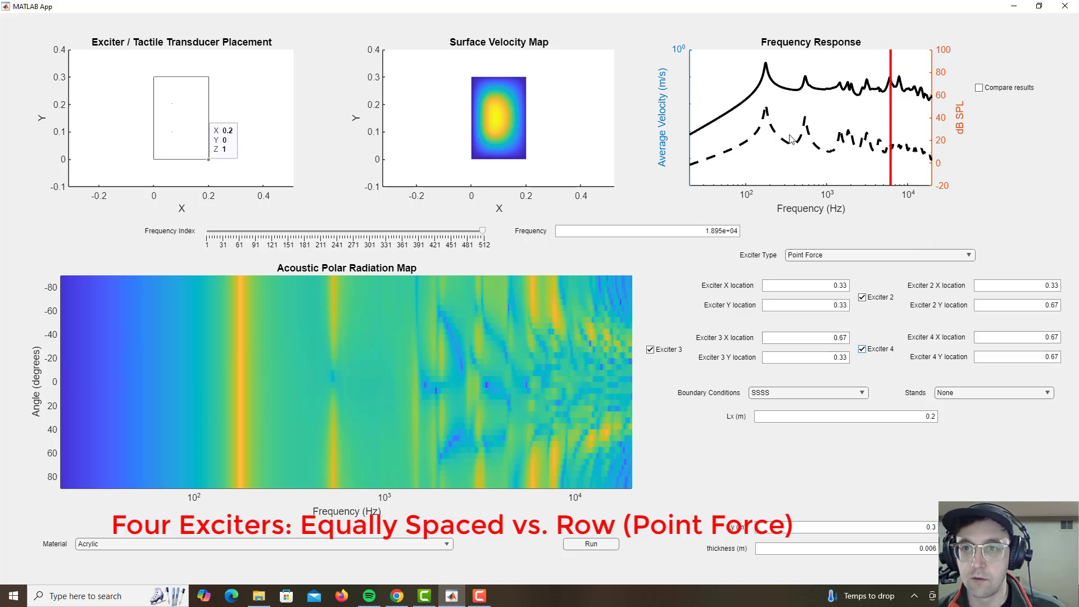
pyautogui.click(605, 545)
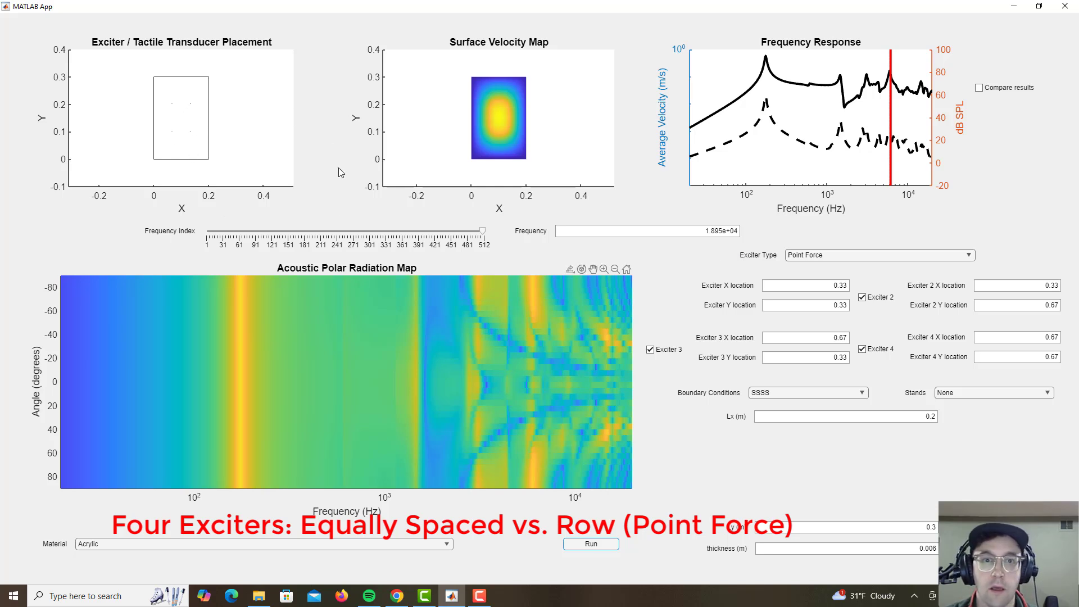
# Examine the four-exciter surface velocity map by sweeping the frequency index up to about 19,470 Hz and back to 3,450 Hz
pyautogui.click(334, 231)
pyautogui.moveTo(343, 236); pyautogui.dragTo(485, 236)
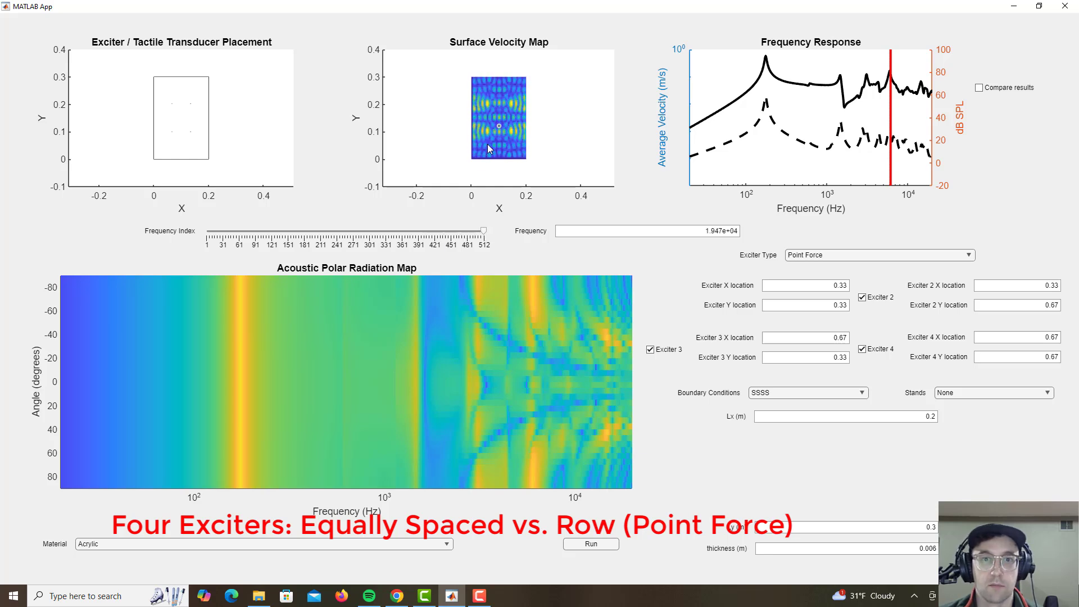
pyautogui.click(415, 232)
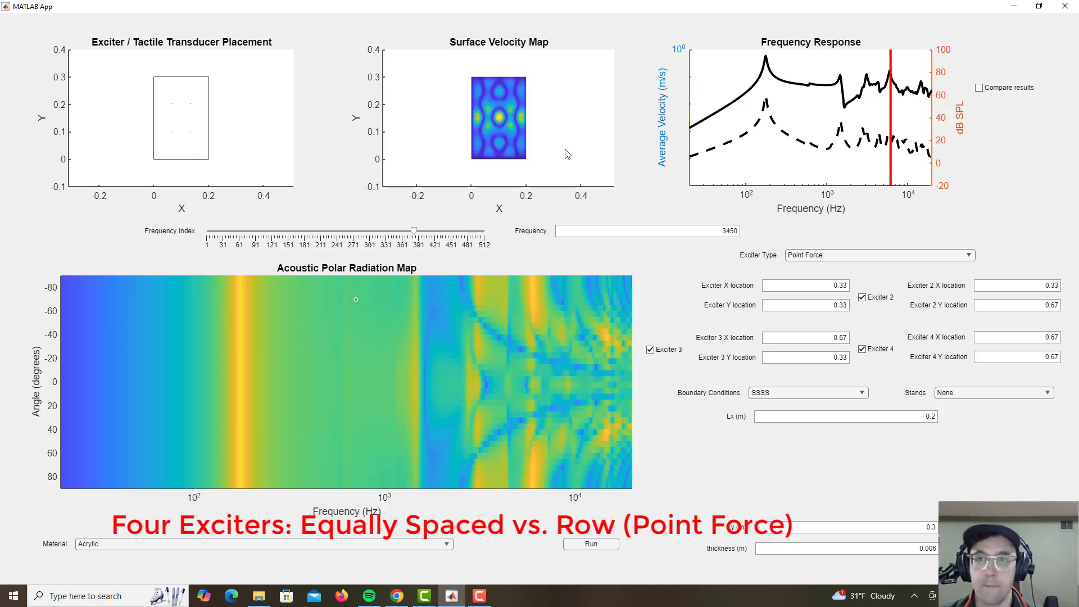